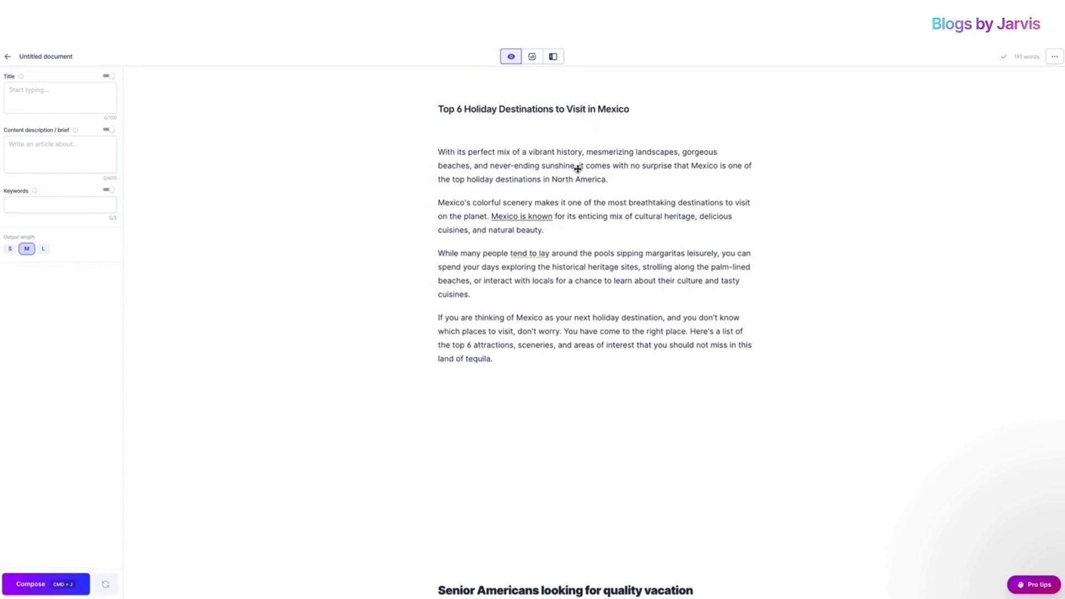
Copy the heading "Senior Americans looking for quality vacation accommodation in Mexico" to the start of the document, above the Top 6 title.
scroll(577, 169, down, 3)
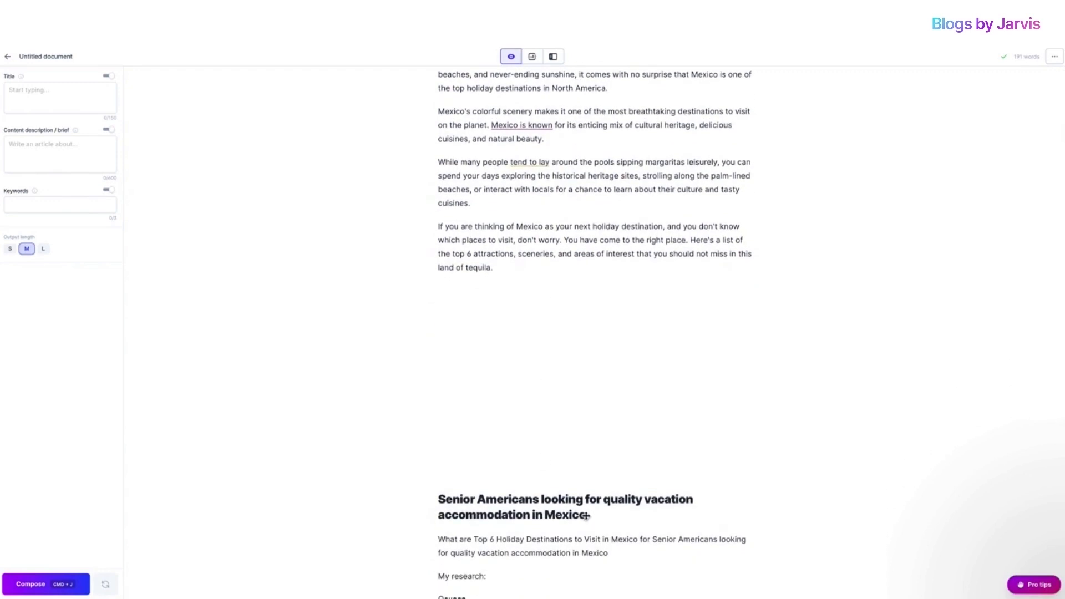
drag(589, 516, 432, 499)
key(super+c)
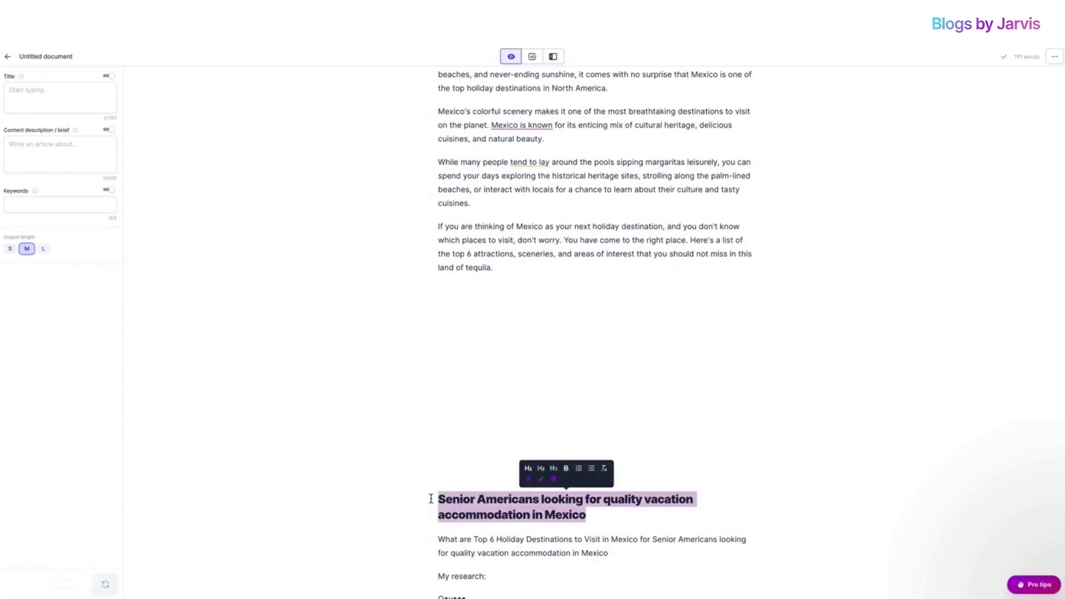
scroll(542, 466, up, 3)
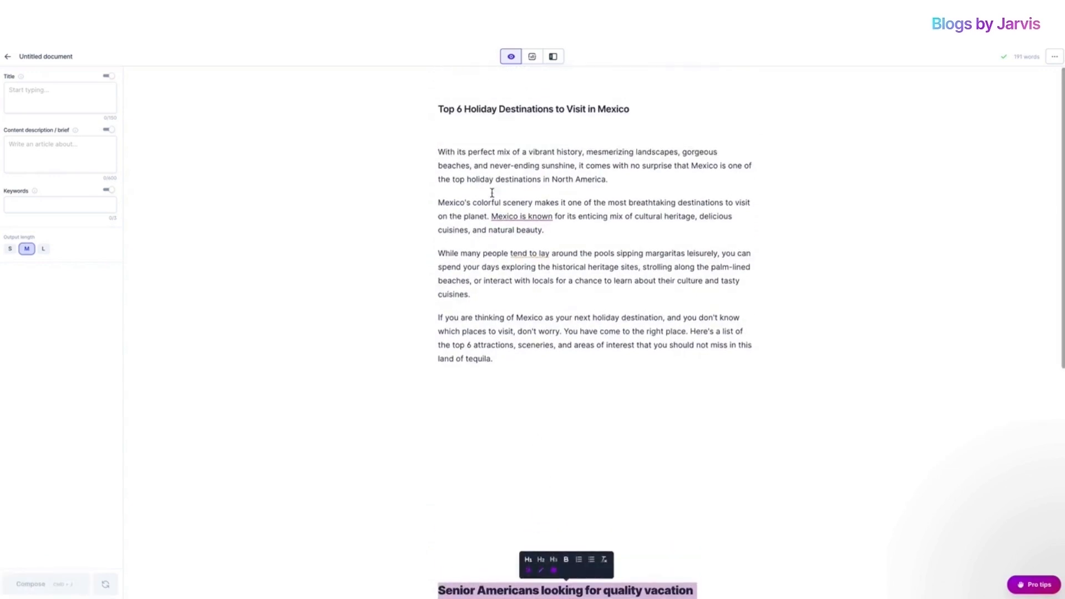
click(450, 86)
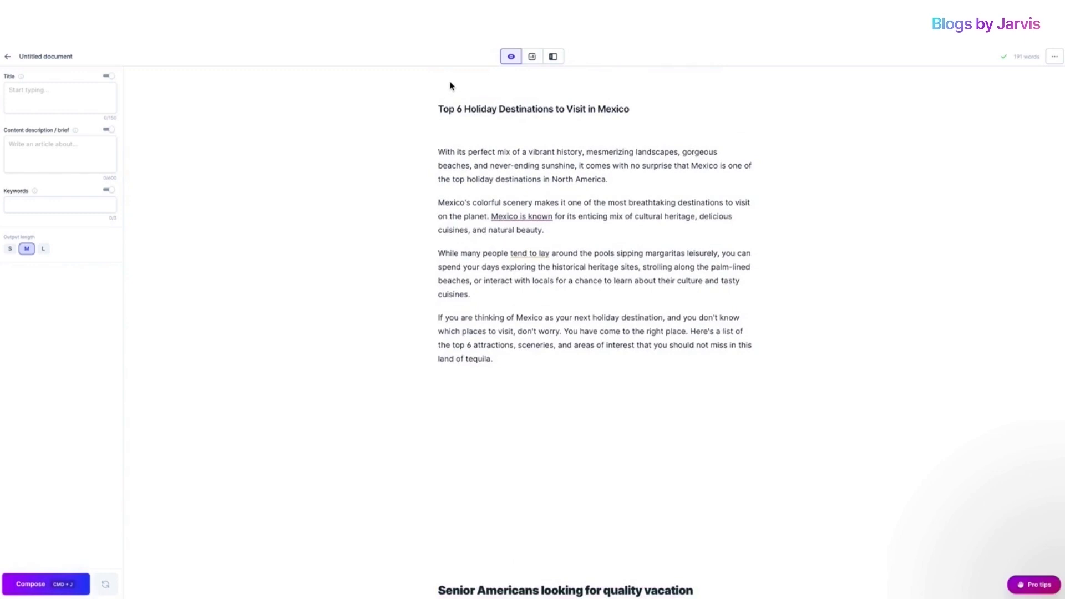
key(super+v)
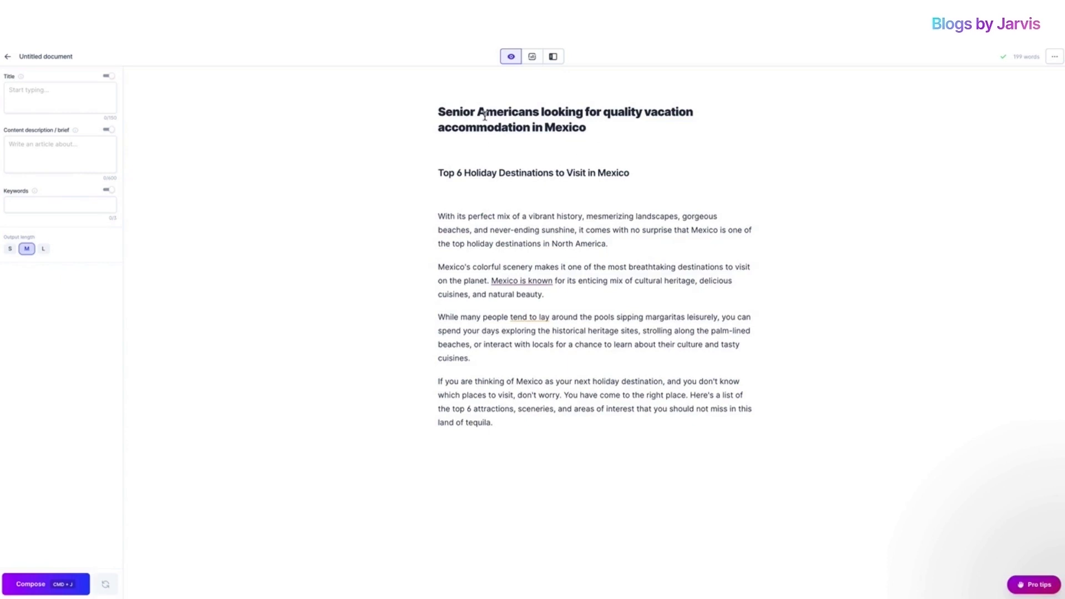
drag(439, 111, 604, 124)
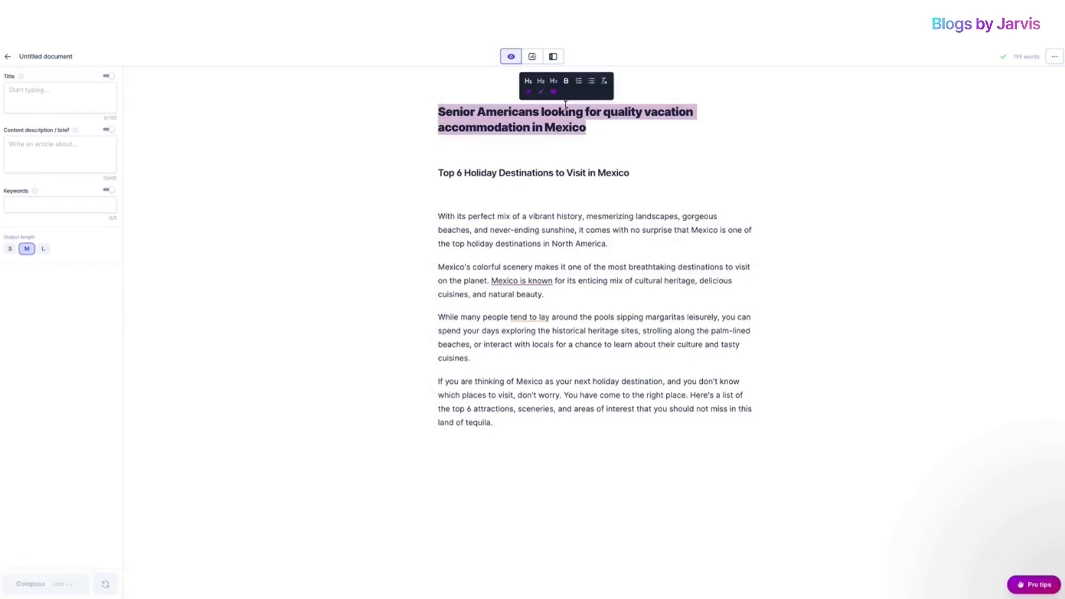
click(576, 150)
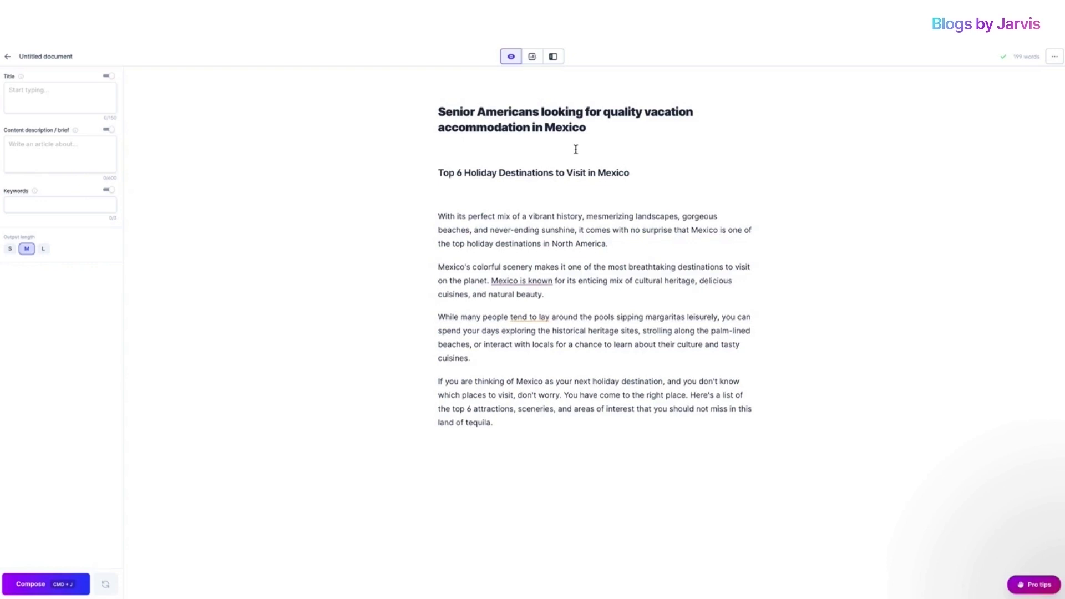
drag(590, 128, 437, 114)
click(464, 144)
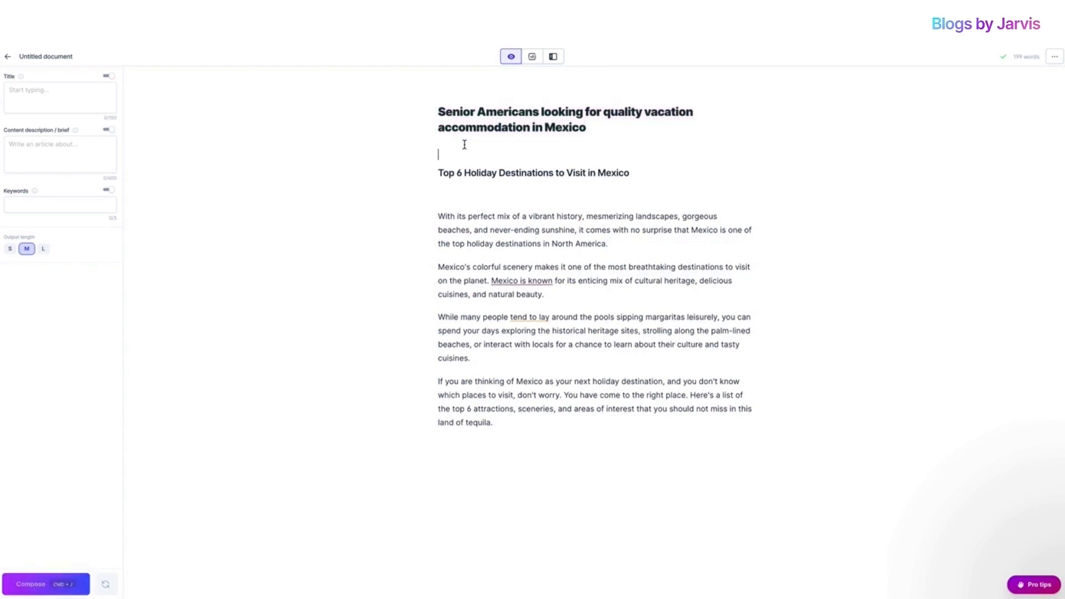
Copy the "What are Top 6 Holiday Destinations" question from the notes to beneath the Top 6 title and add blank lines after it.
click(462, 189)
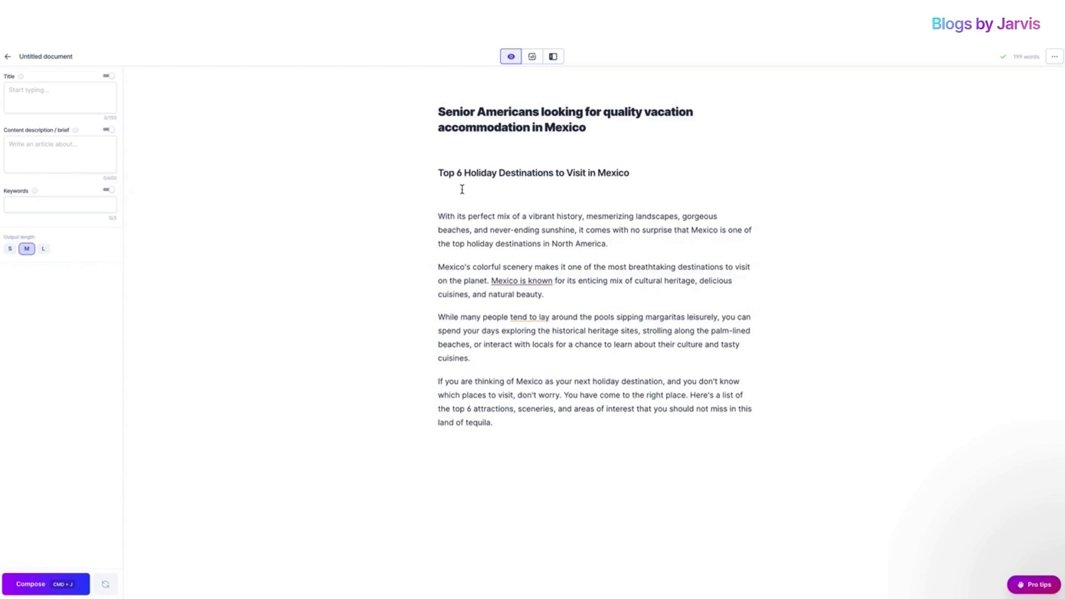
scroll(475, 209, down, 5)
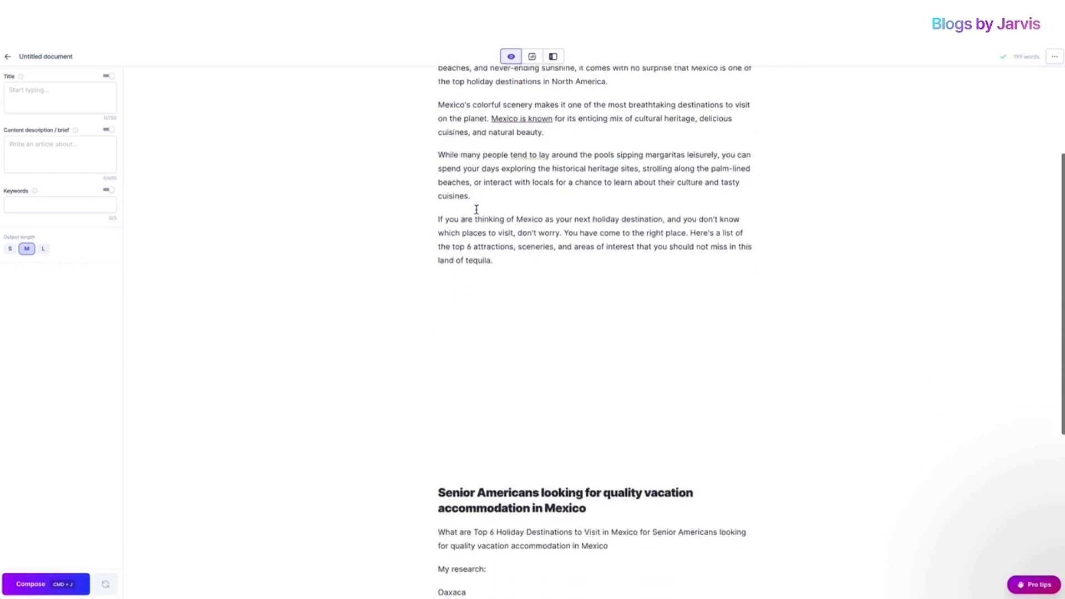
drag(608, 444, 422, 436)
key(super+c)
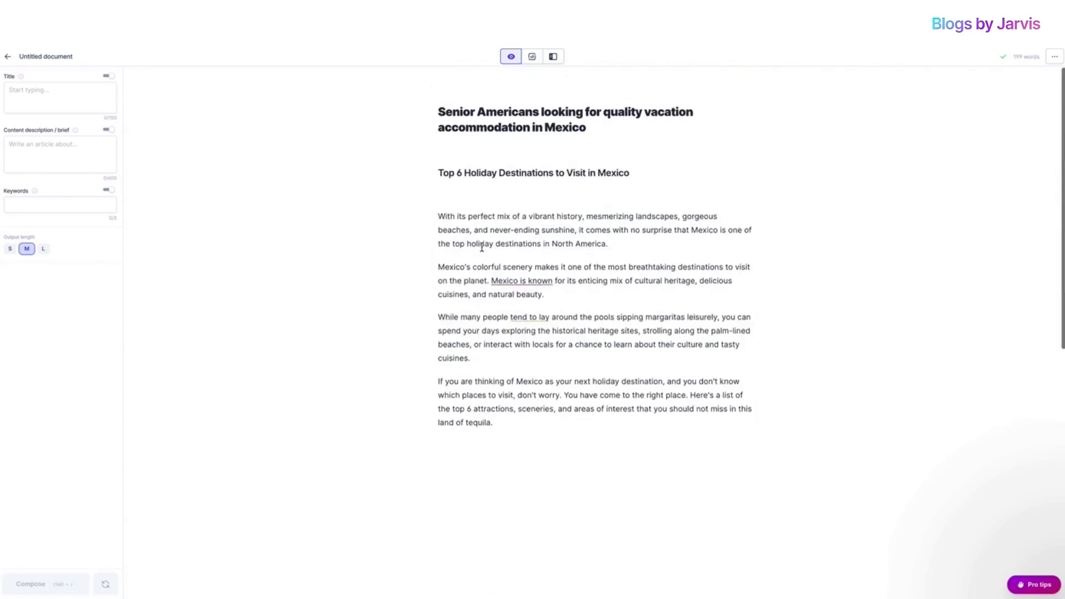
click(457, 190)
key(super+v)
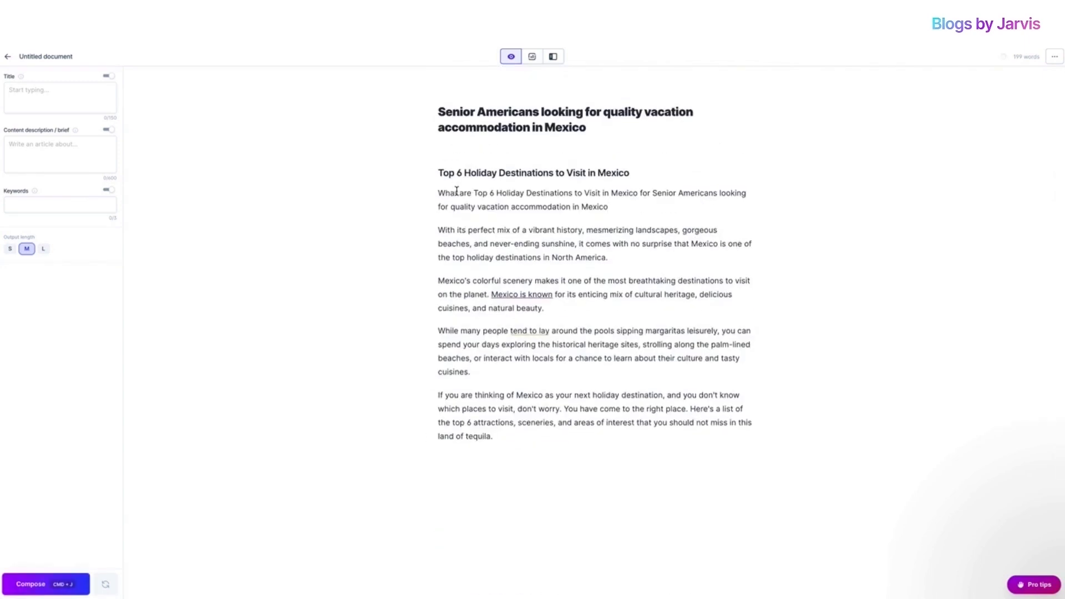
key(Return)
key(Return)
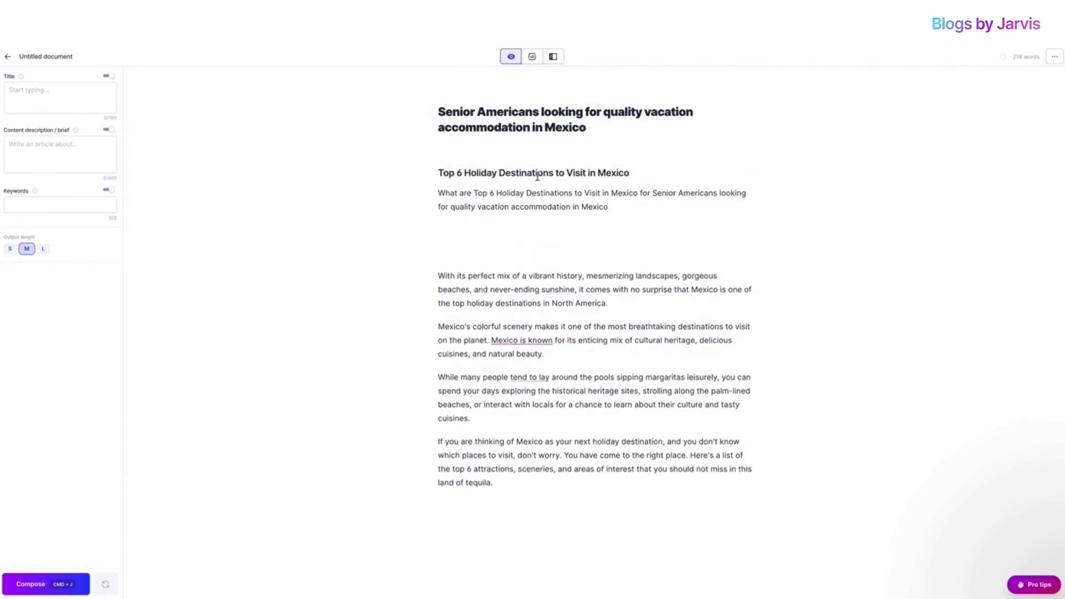
Insert "the" before "Top 6" in the copied question so it reads "What are the Top 6 Holiday Destinations".
click(472, 193)
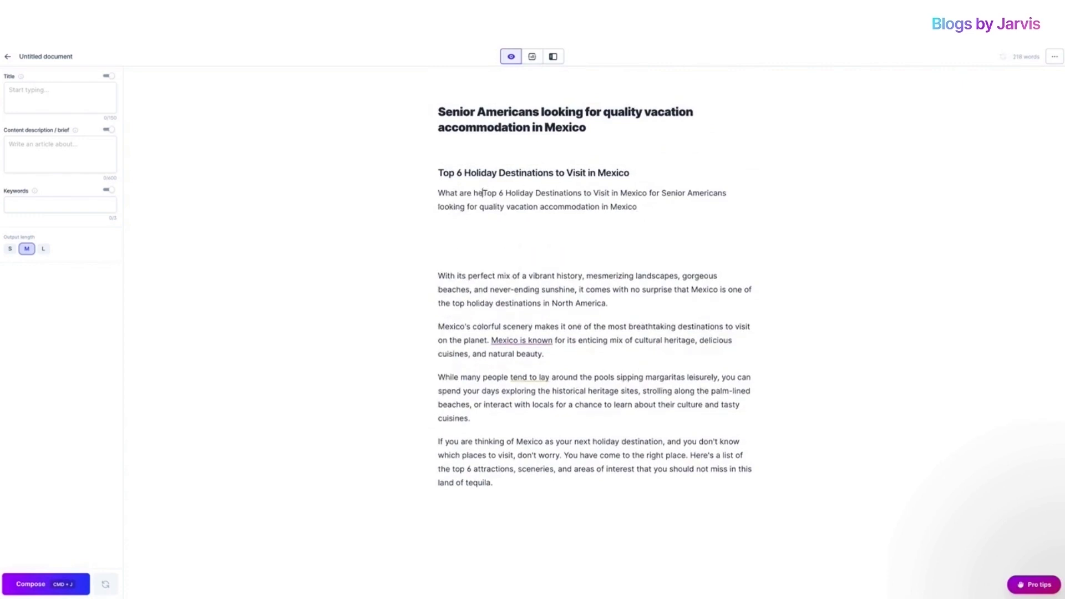
text(the)
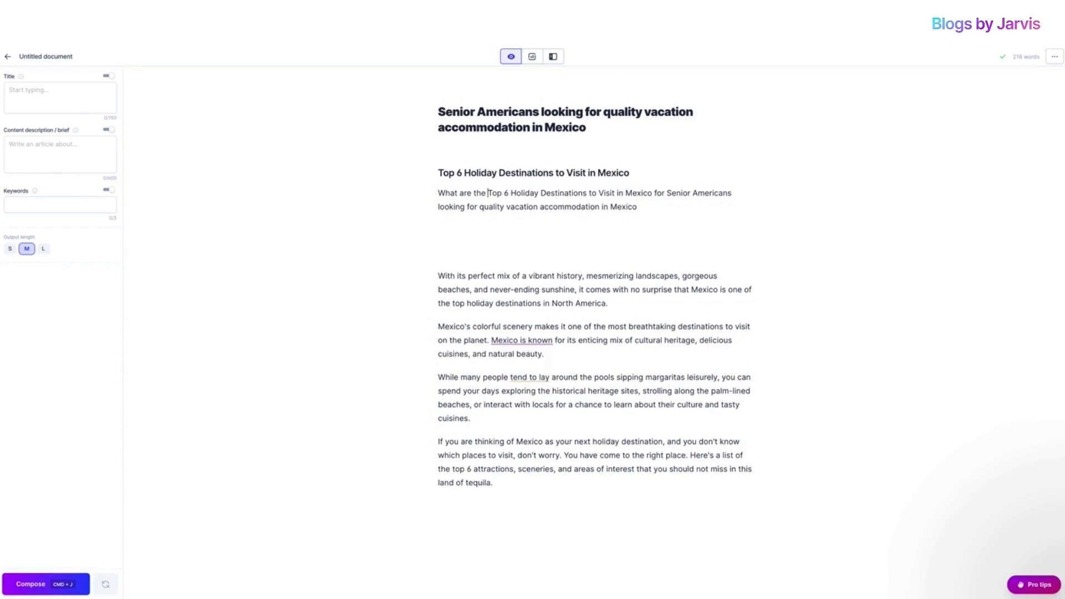
drag(645, 207, 438, 194)
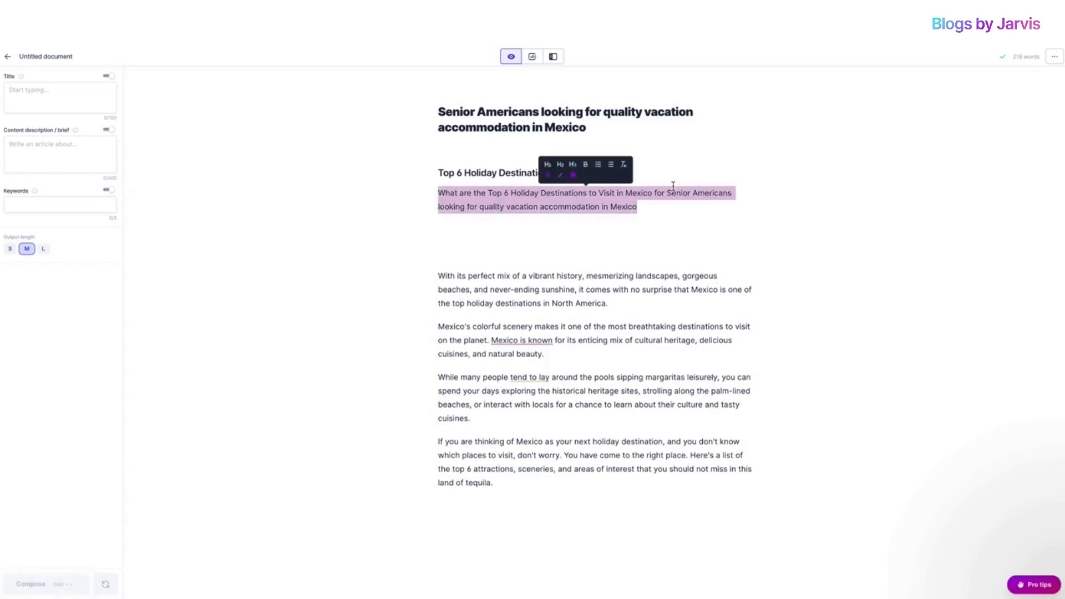
Have the AI generate a numbered list of destinations from the question, composing repeatedly until item 6 is written.
click(658, 209)
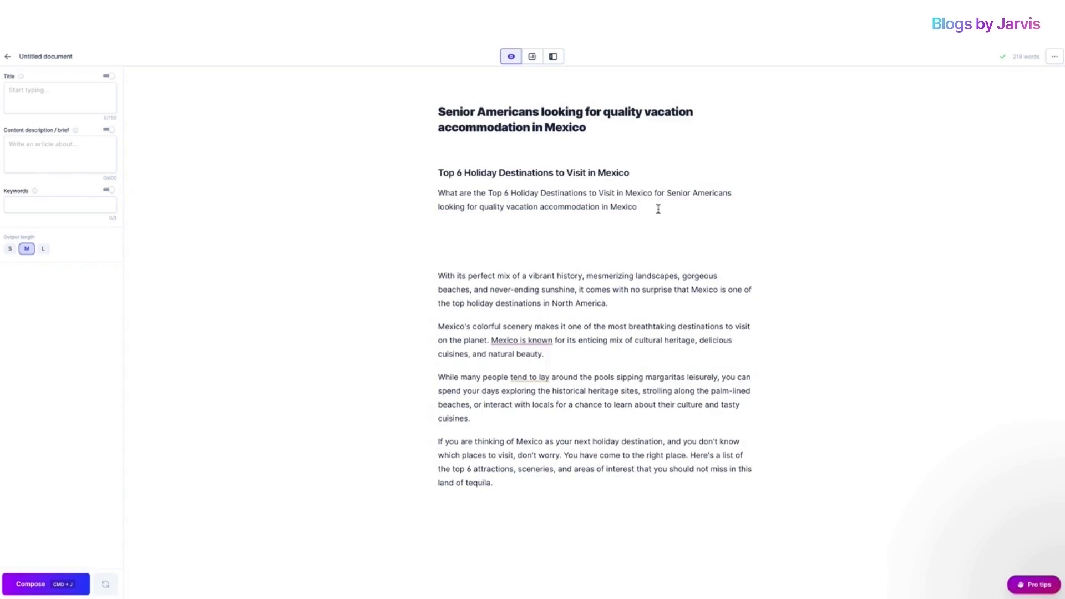
key(super+j)
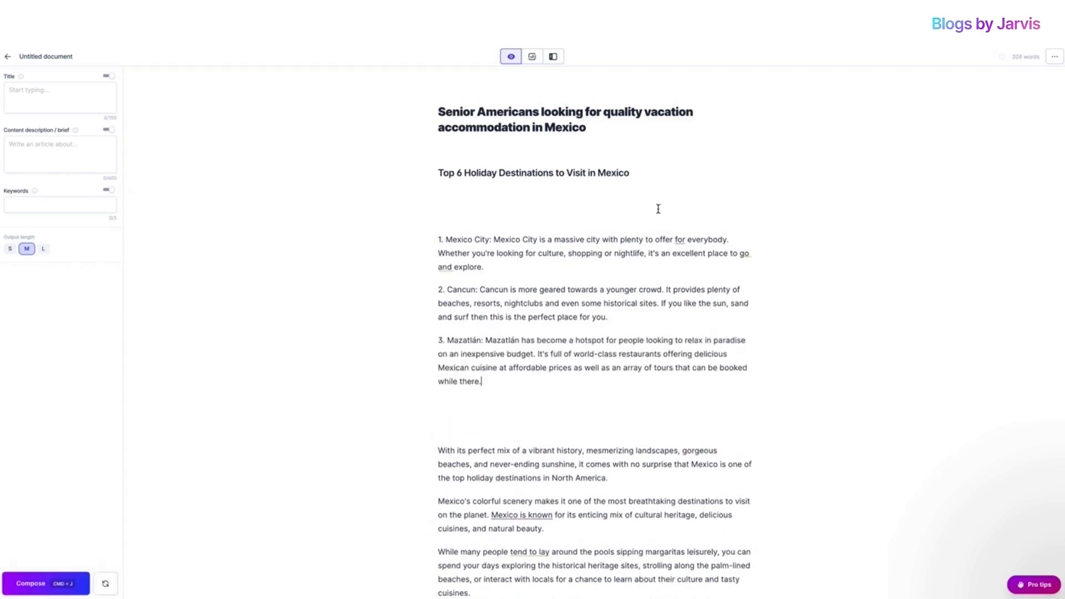
click(24, 591)
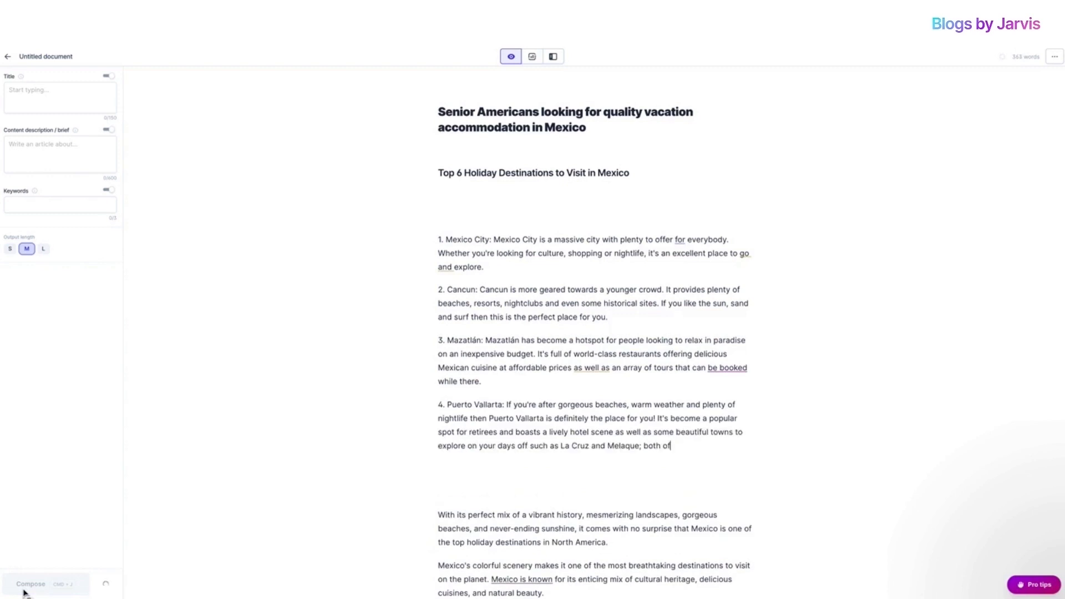
click(24, 591)
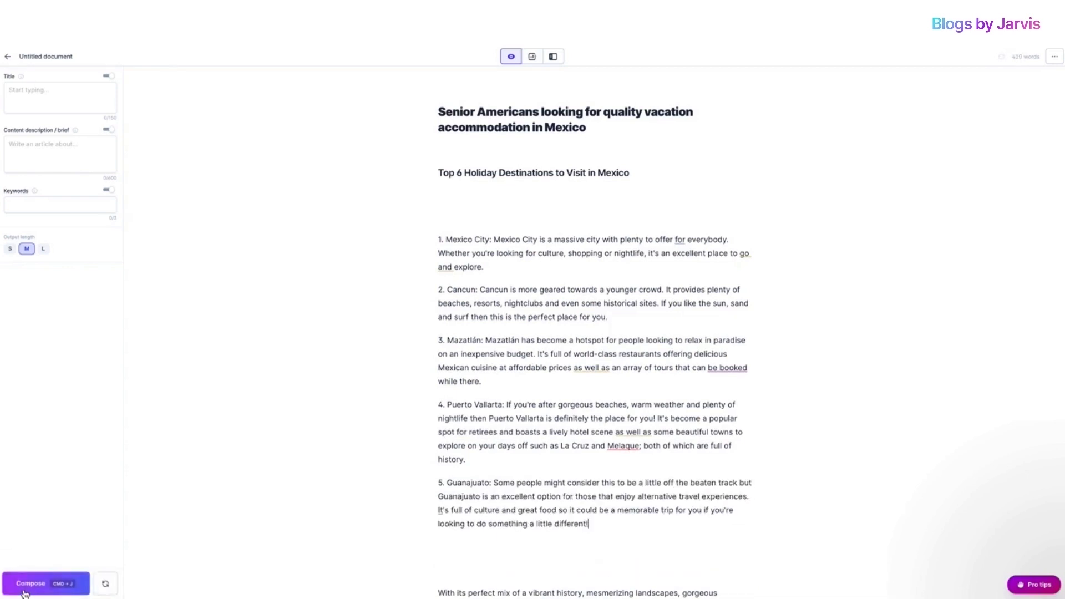
click(25, 593)
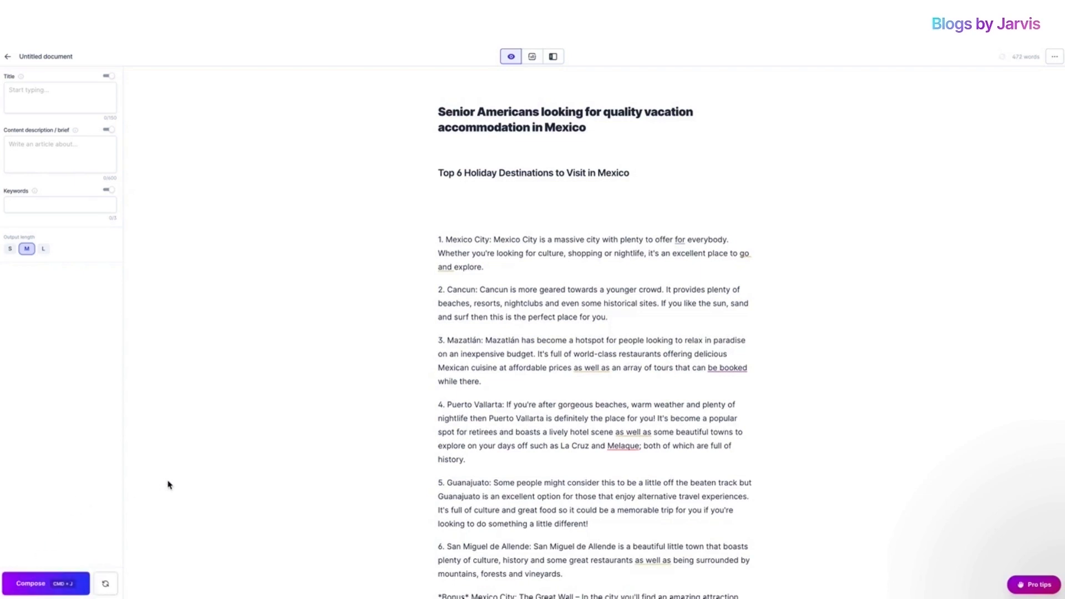
Compose once more to complete the bonus entry, and delete the repeated title and Mexico City text generated after it.
scroll(239, 468, down, 1)
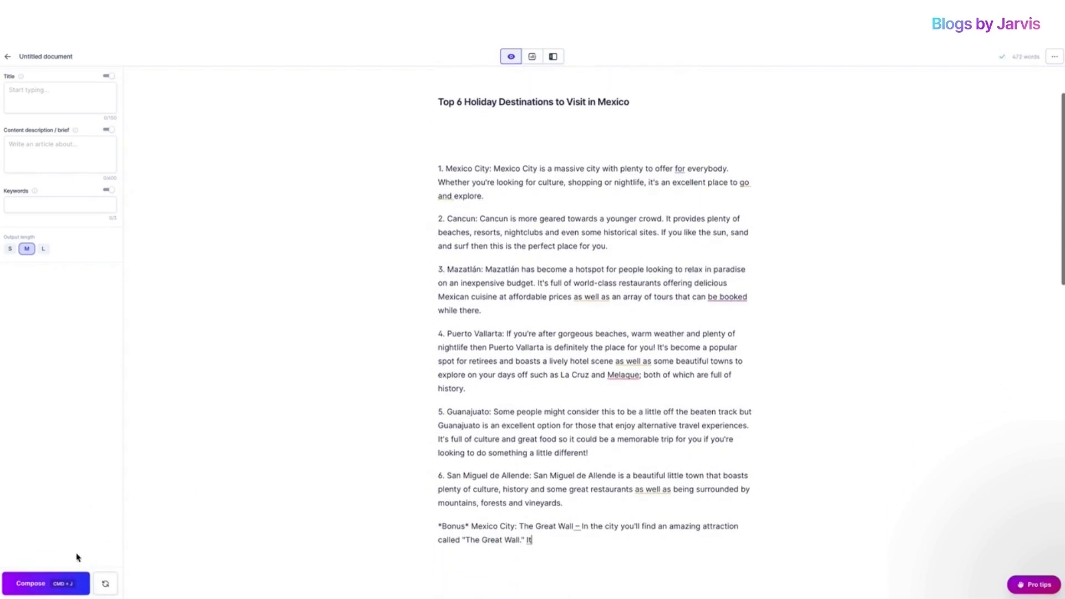
click(39, 589)
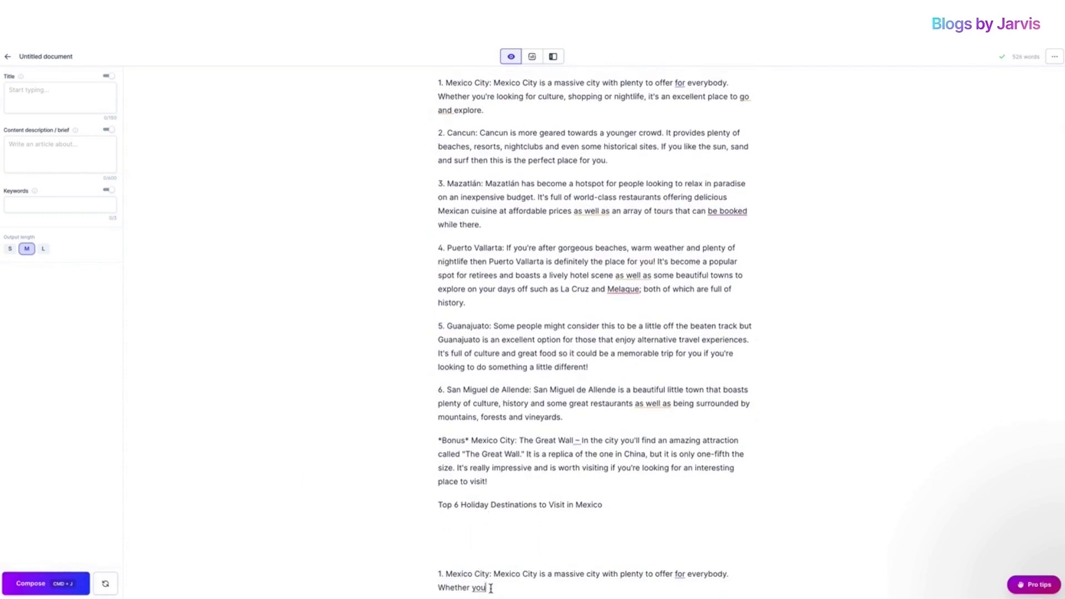
drag(486, 589, 438, 503)
key(BackSpace)
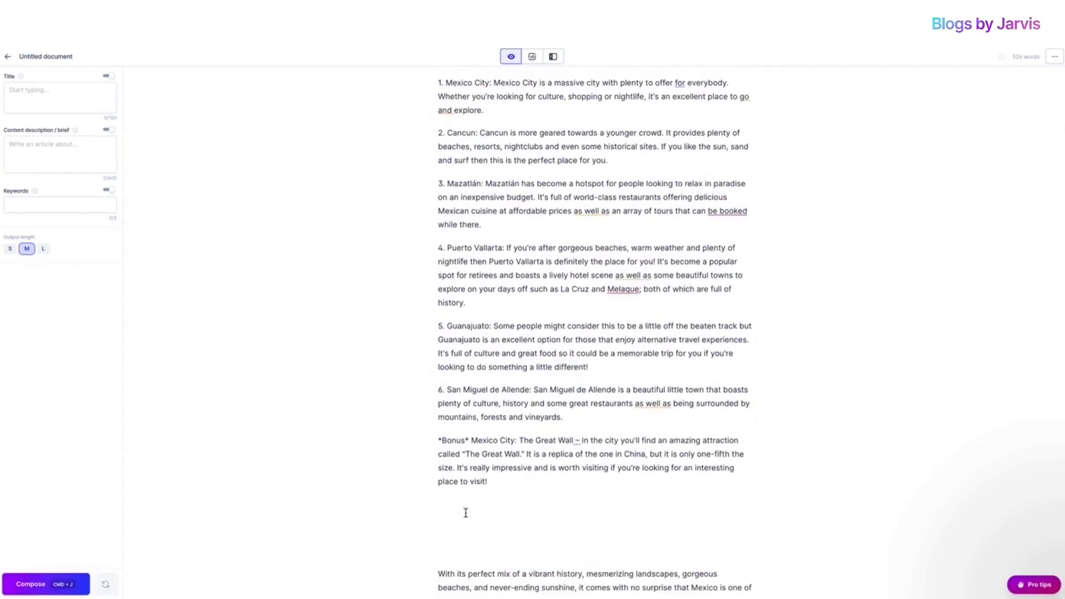
Move the six researched destinations, Oaxaca to Merida, from under "My research:" to beneath the Top 6 title.
scroll(465, 513, down, 10)
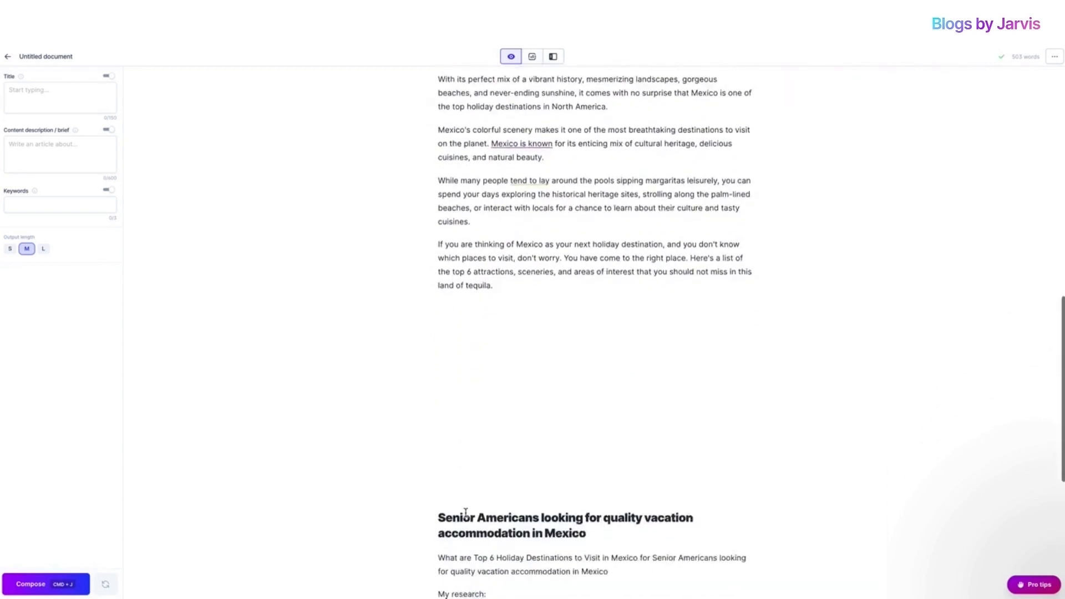
scroll(466, 512, down, 3)
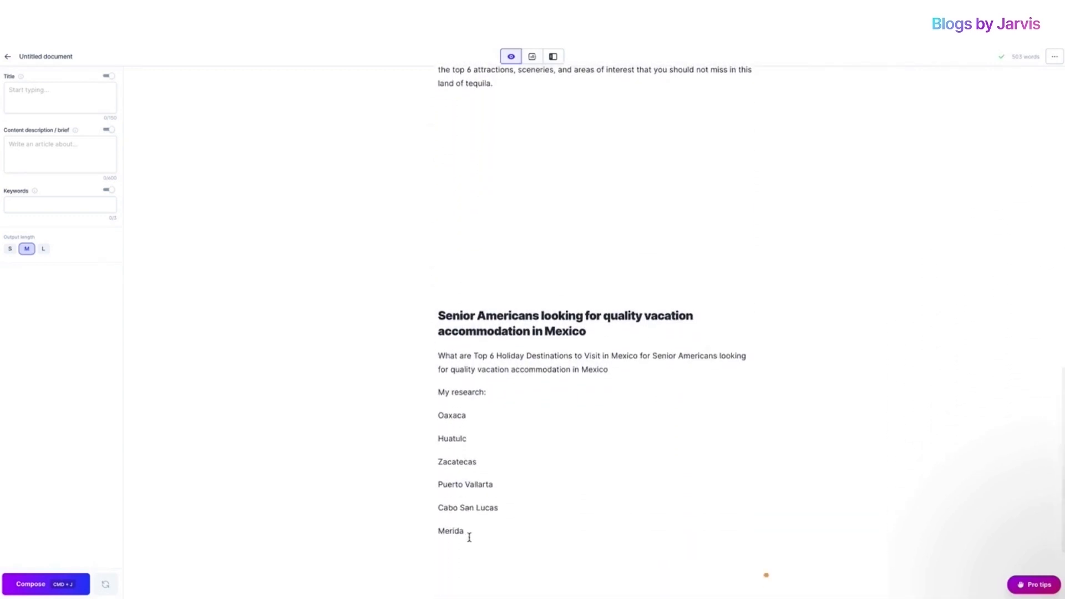
drag(468, 537, 437, 415)
key(super+c)
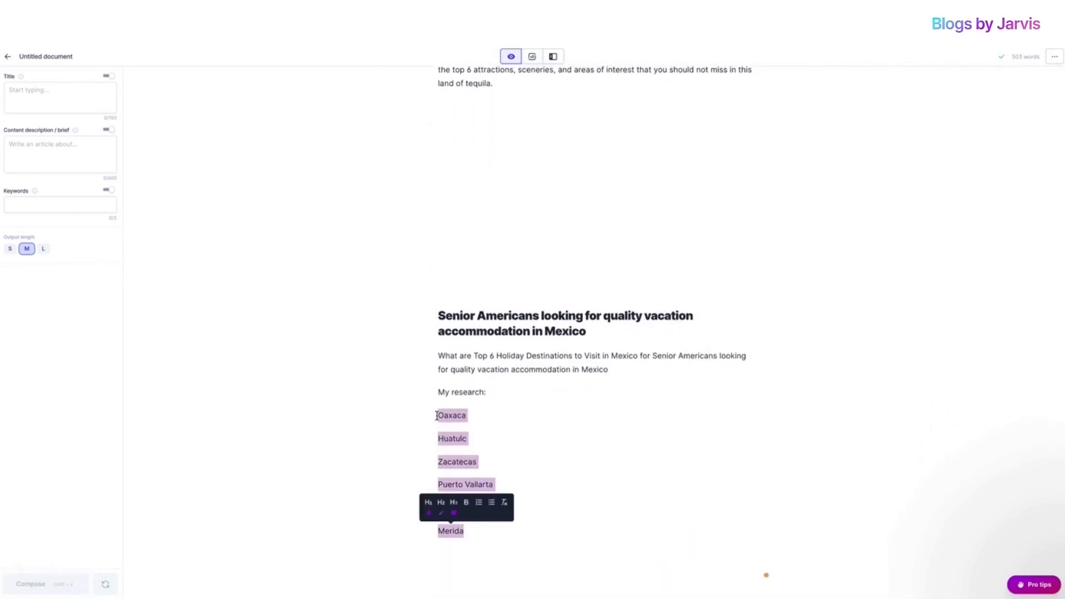
key(BackSpace)
scroll(437, 416, up, 15)
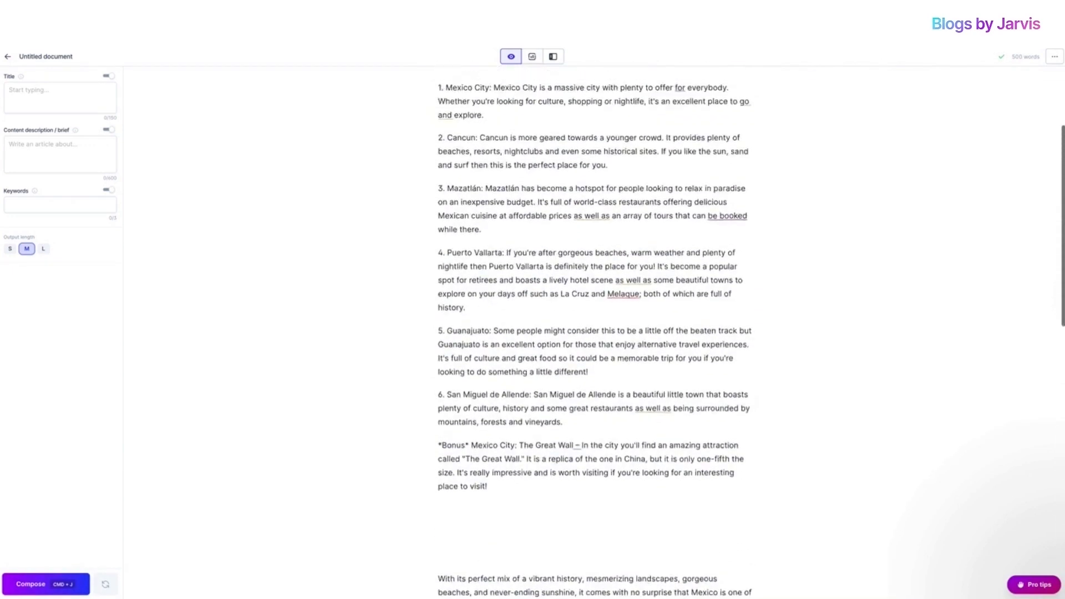
scroll(467, 164, up, 3)
click(467, 163)
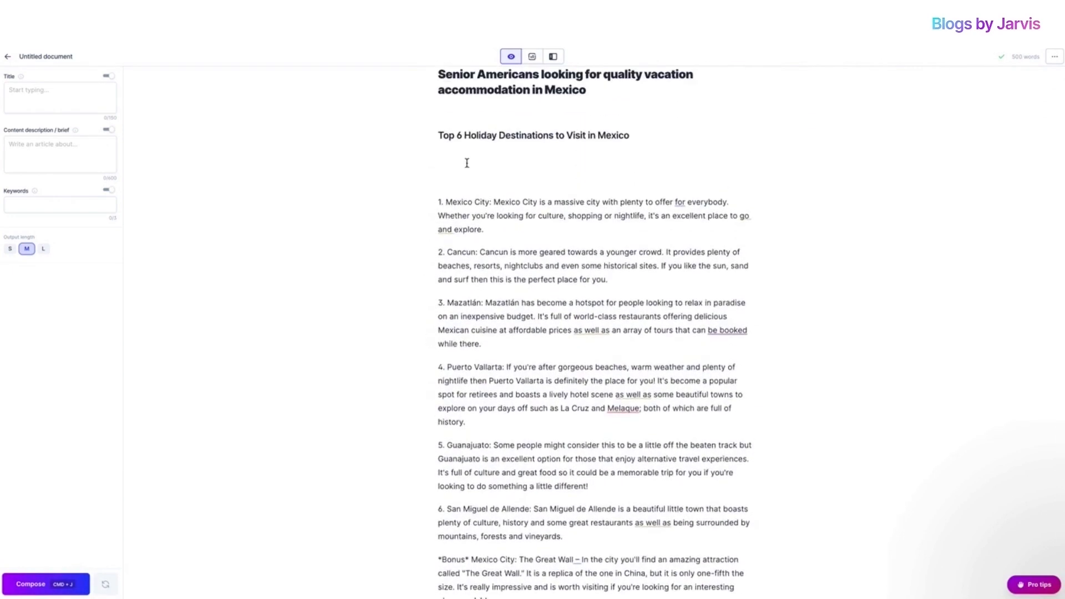
key(super+v)
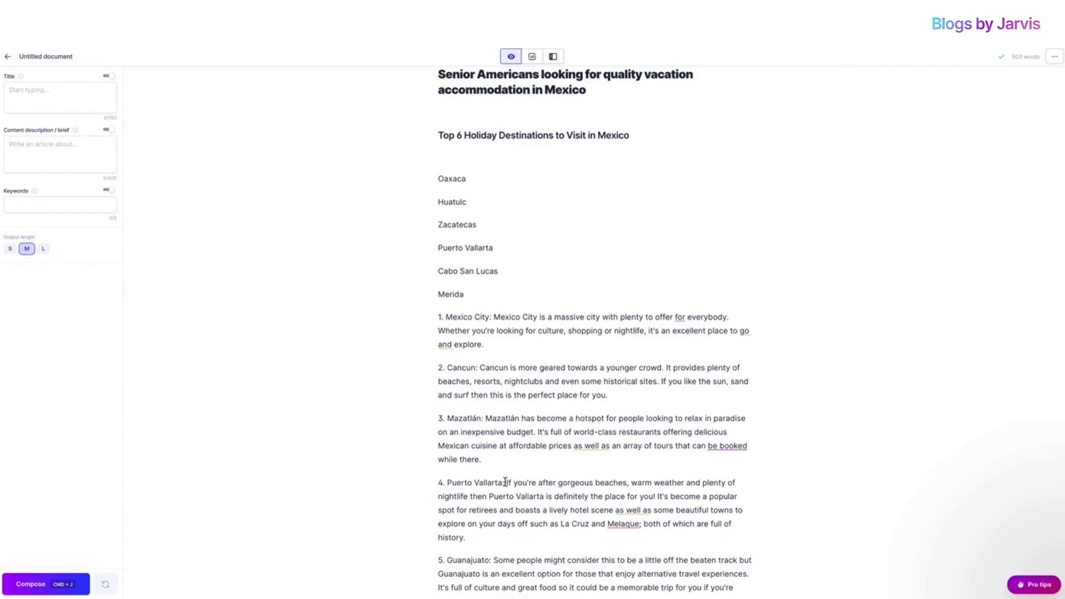
Remove the six plain destination names, Oaxaca to Merida, placed between the Top 6 title and the generated list.
scroll(505, 482, down, 3)
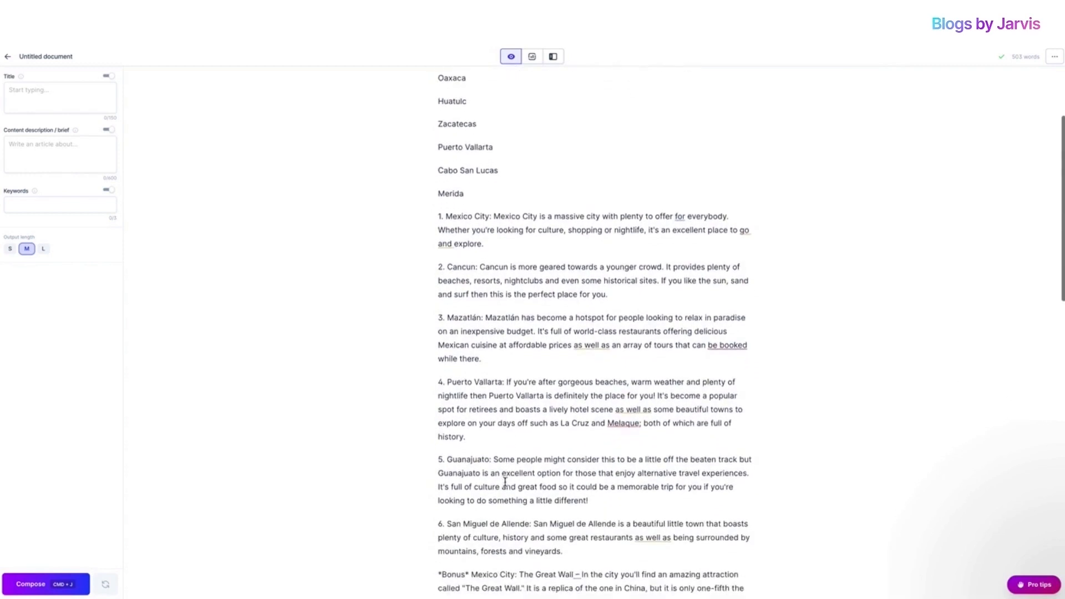
scroll(505, 482, up, 1)
scroll(505, 483, down, 3)
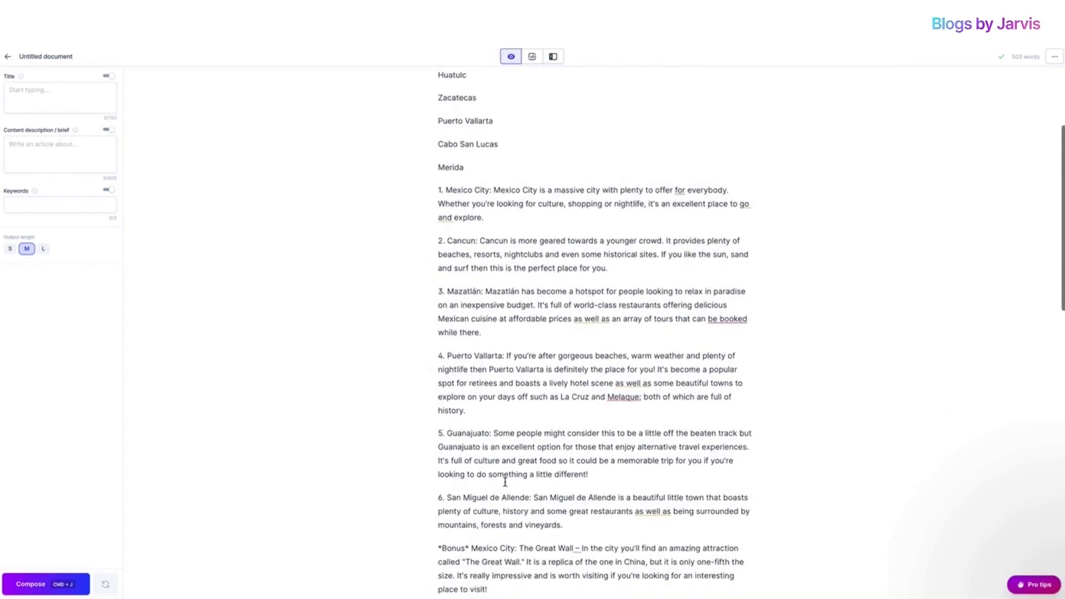
scroll(505, 482, up, 3)
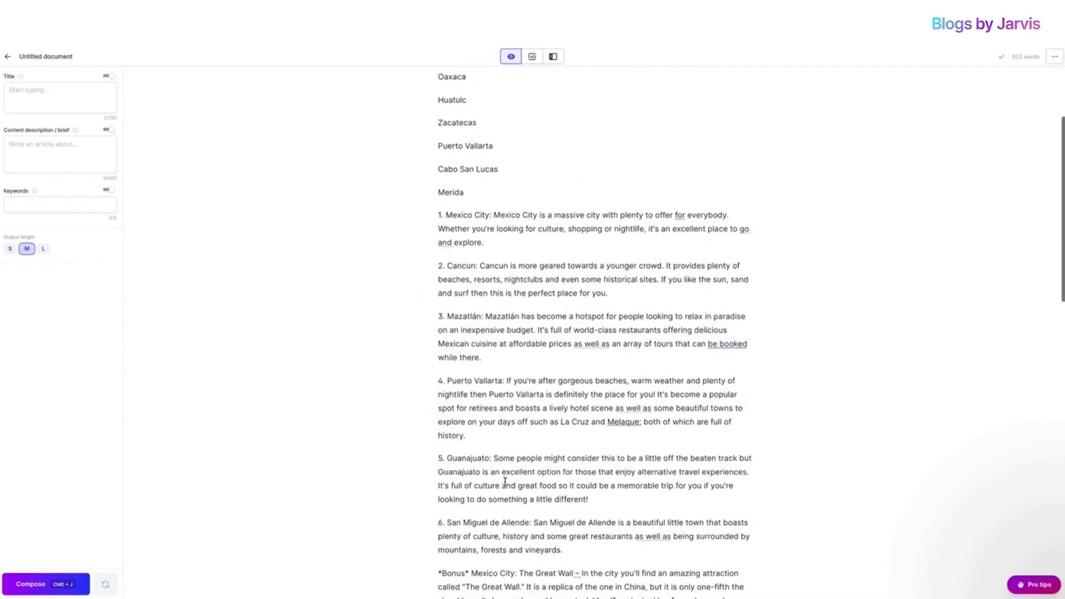
drag(465, 258, 430, 128)
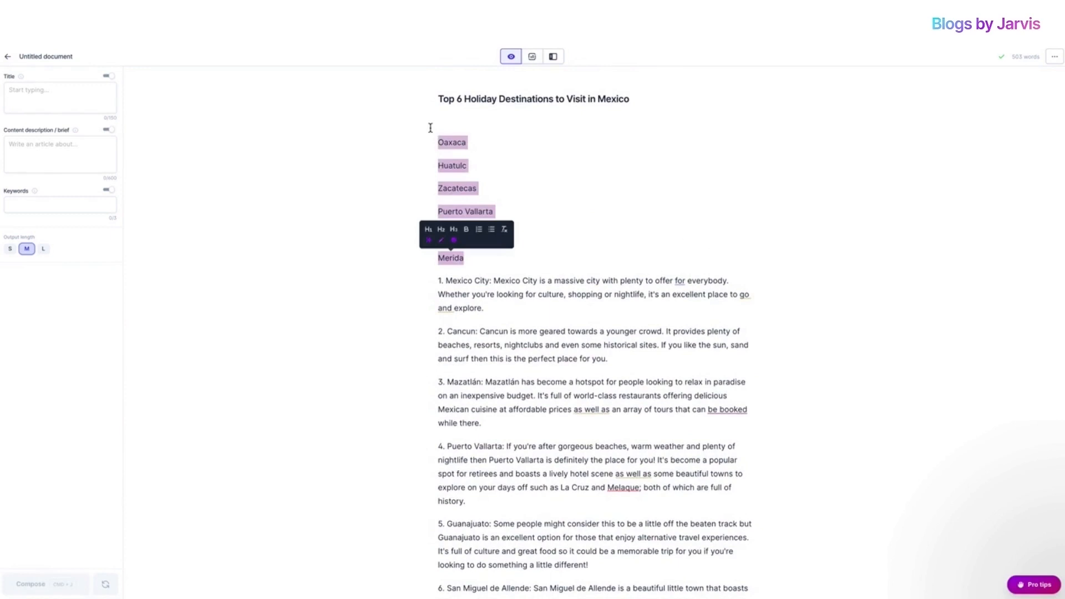
key(BackSpace)
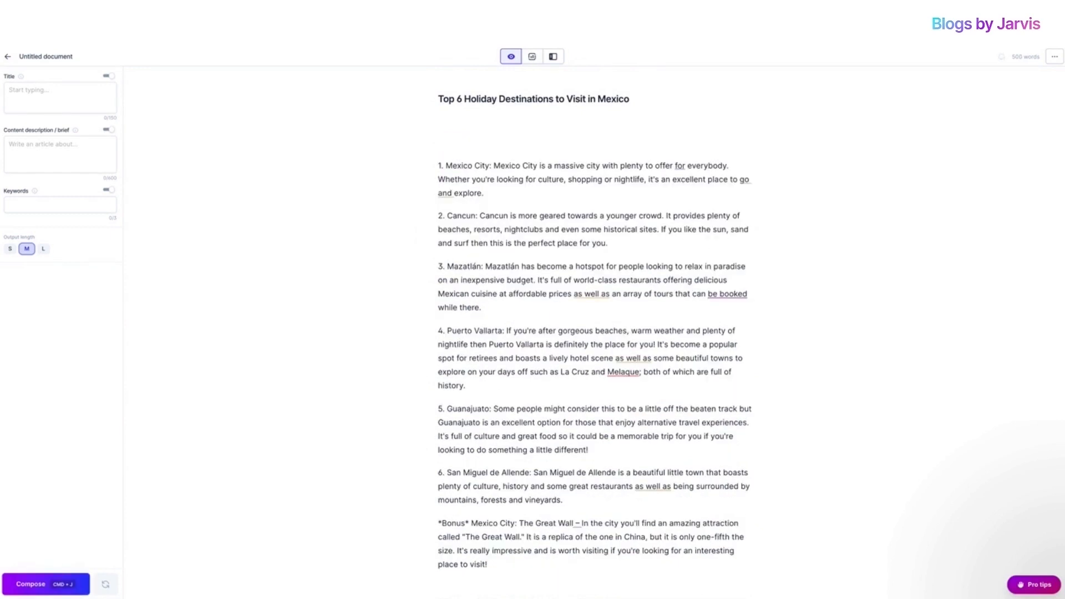
Remove the extra blank line beneath the Top 6 title and write the instruction "Write a blog intro paragraph for the above" below the bonus entry.
key(BackSpace)
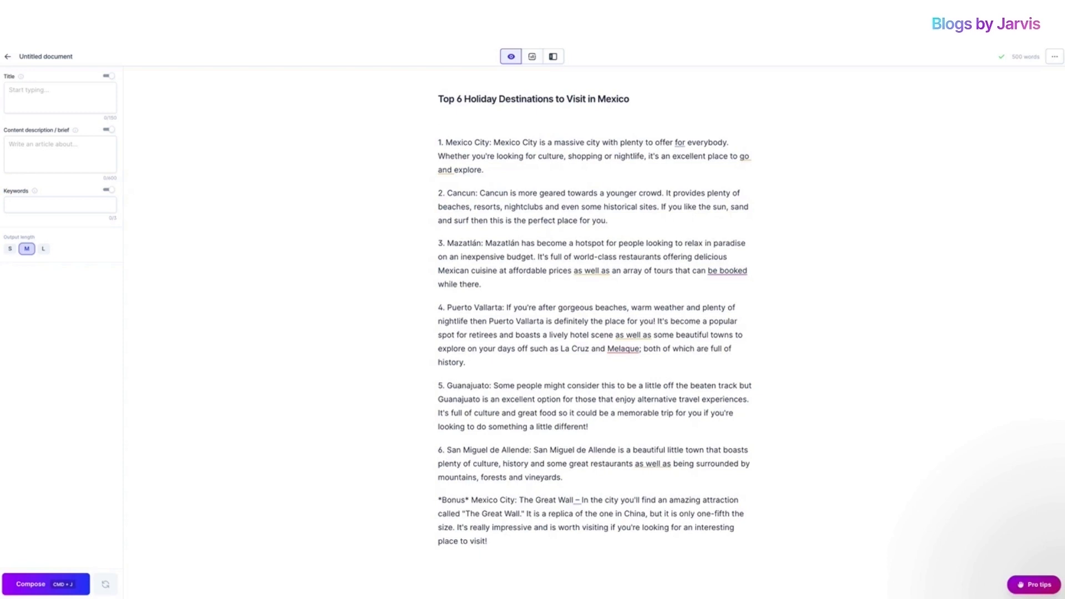
scroll(473, 187, down, 4)
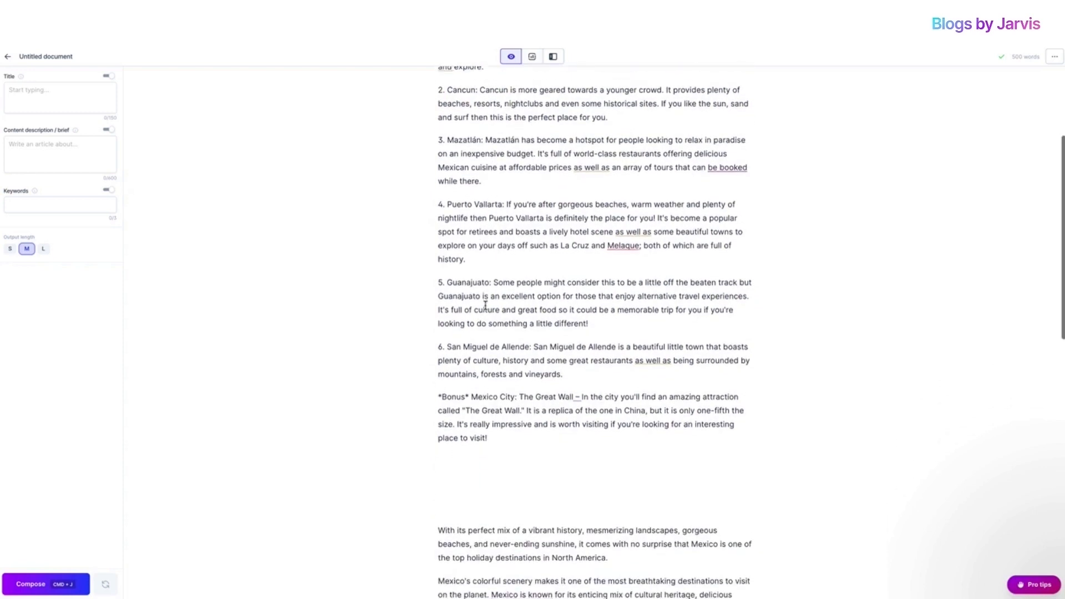
click(466, 460)
key(Return)
key(Return)
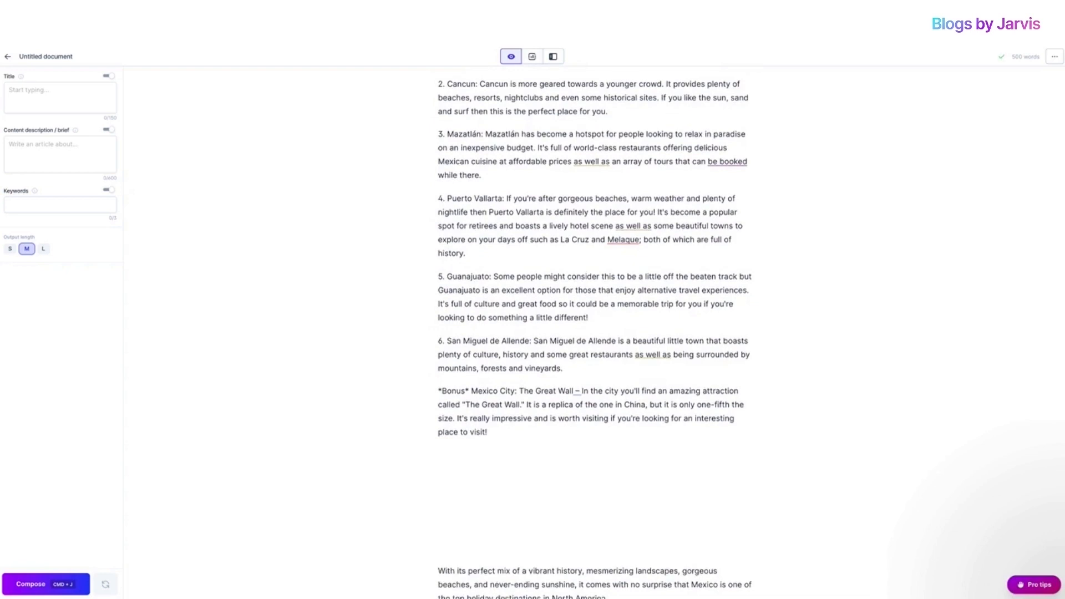
click(451, 460)
text(Wrote a blog intro paragraph)
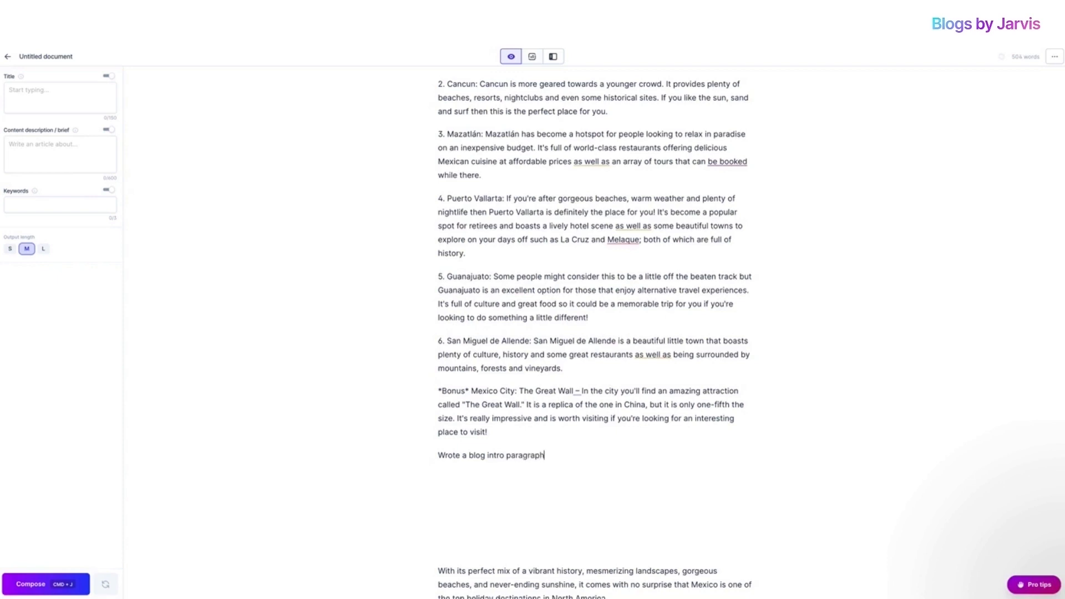
text( for the above)
click(452, 453)
key(BackSpace)
text(i)
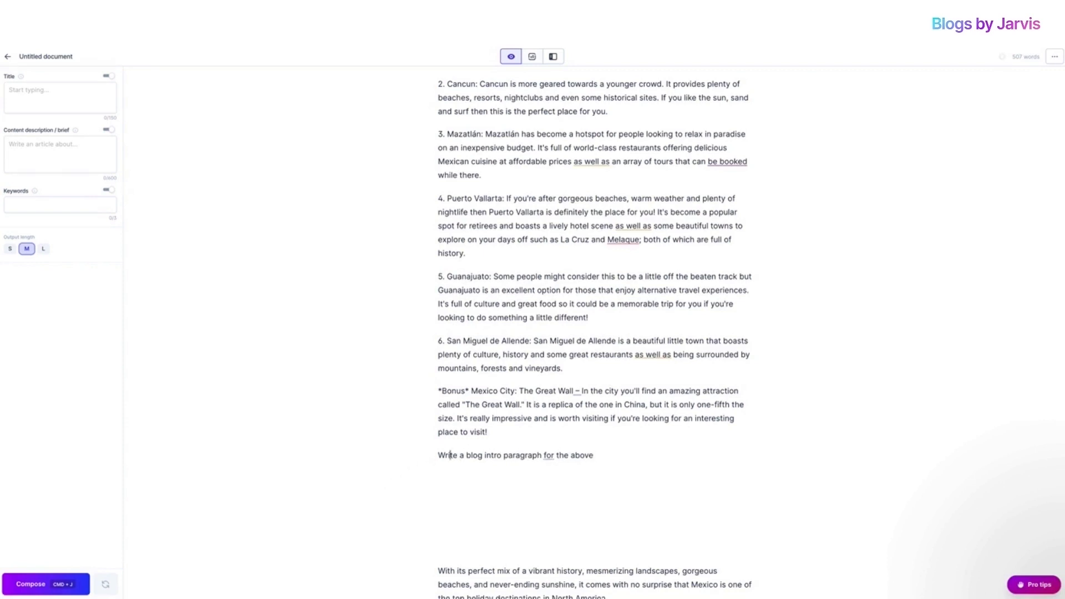
Have the AI compose from the intro paragraph instruction, and delete the repeated titles and destination entries it generates below the bonus entry.
scroll(594, 333, up, 3)
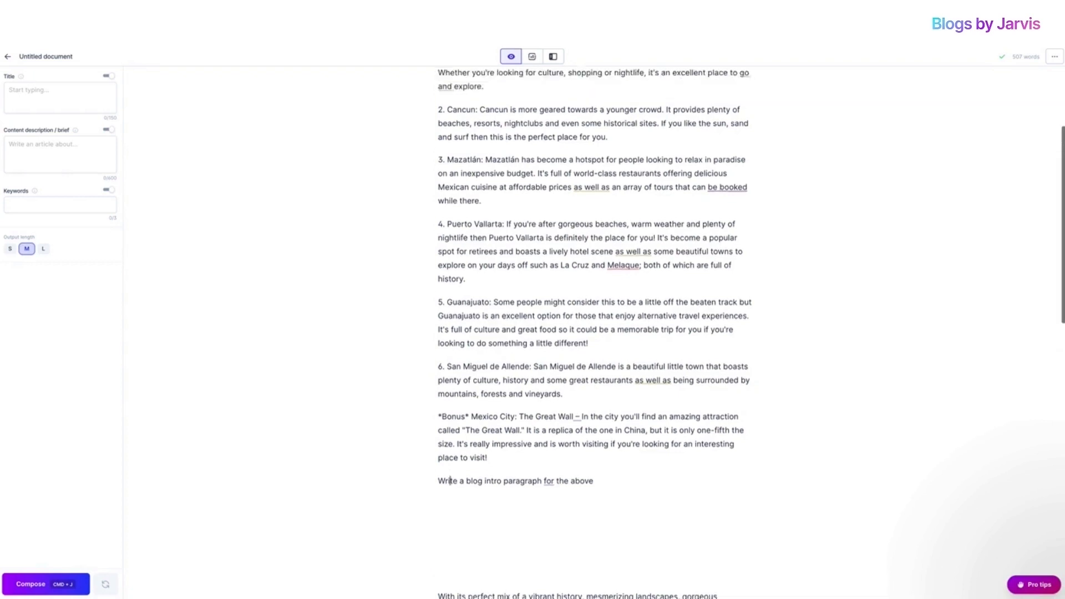
scroll(452, 443, up, 2)
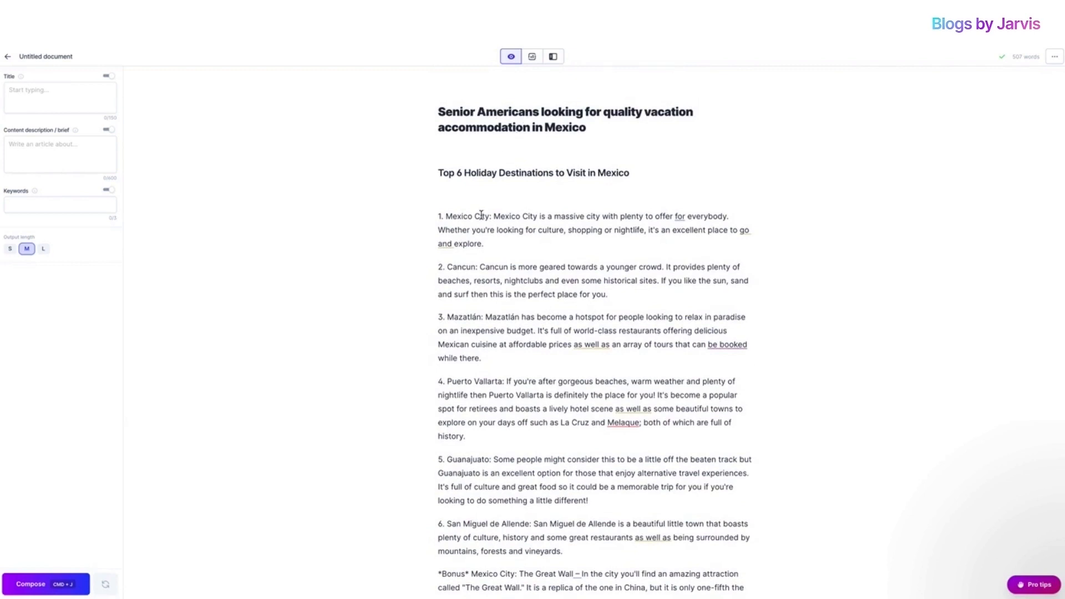
scroll(481, 215, down, 2)
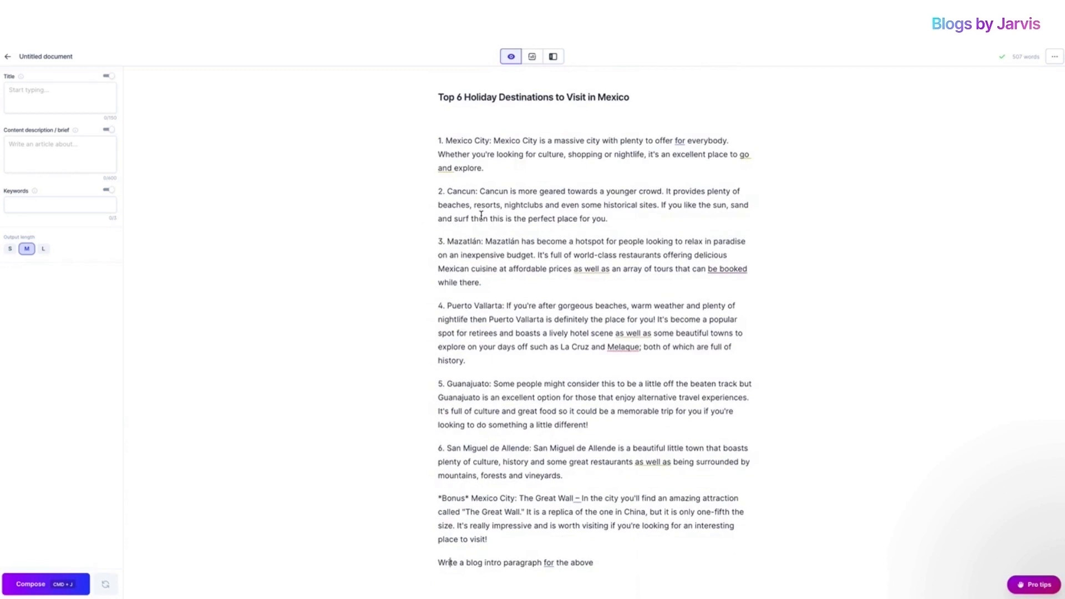
scroll(481, 215, down, 1)
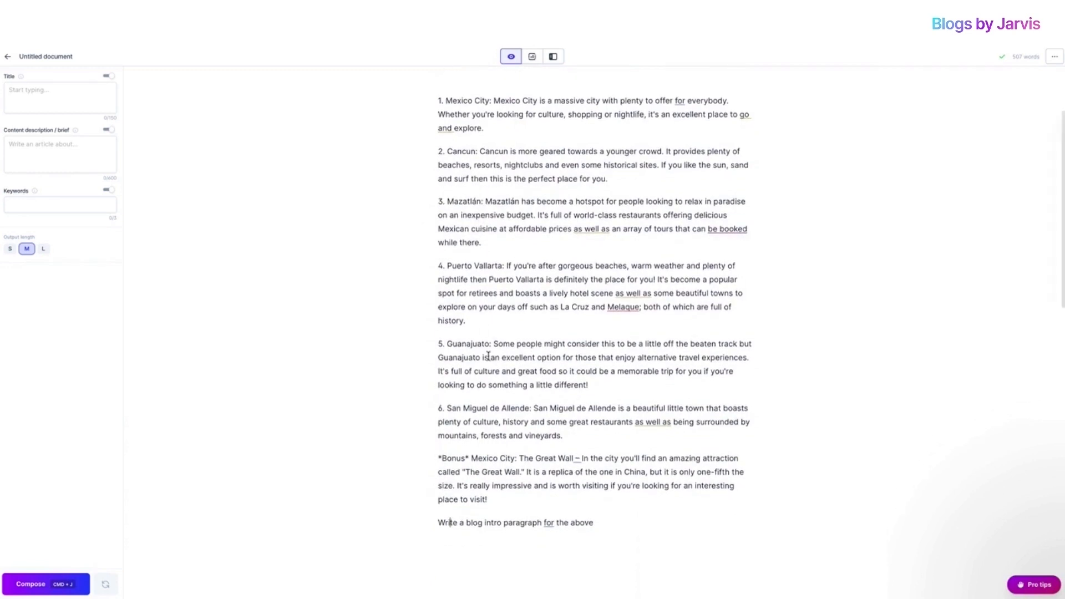
click(602, 525)
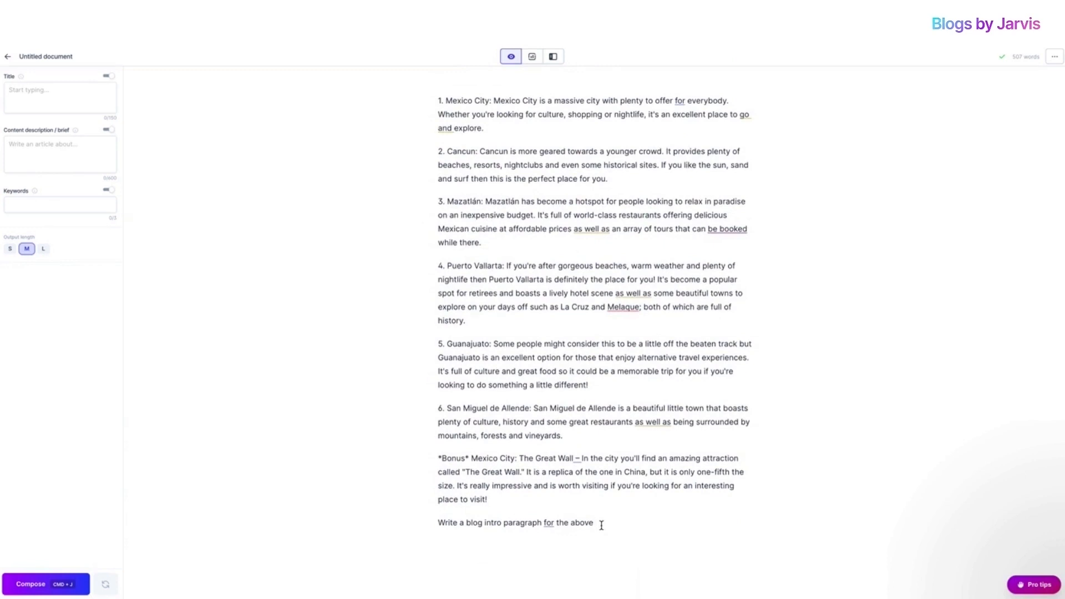
key(super+j)
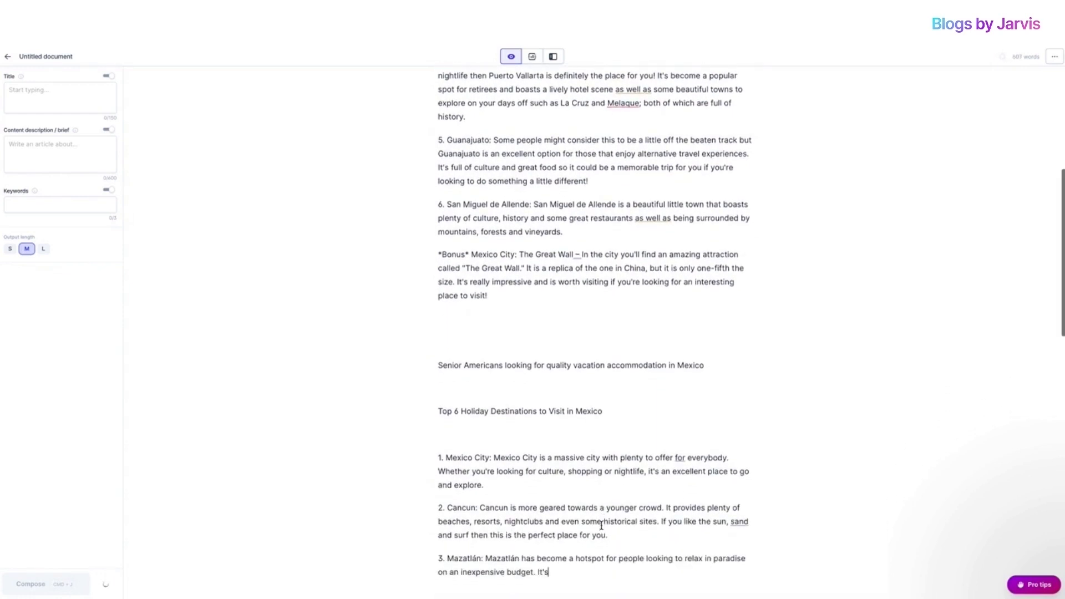
scroll(601, 525, up, 3)
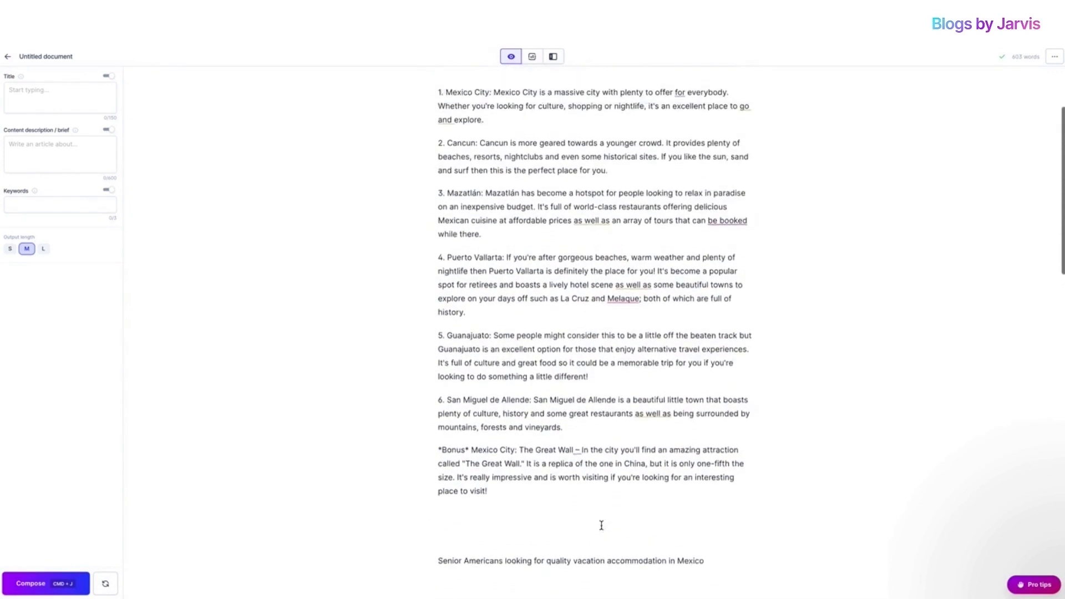
scroll(602, 525, down, 4)
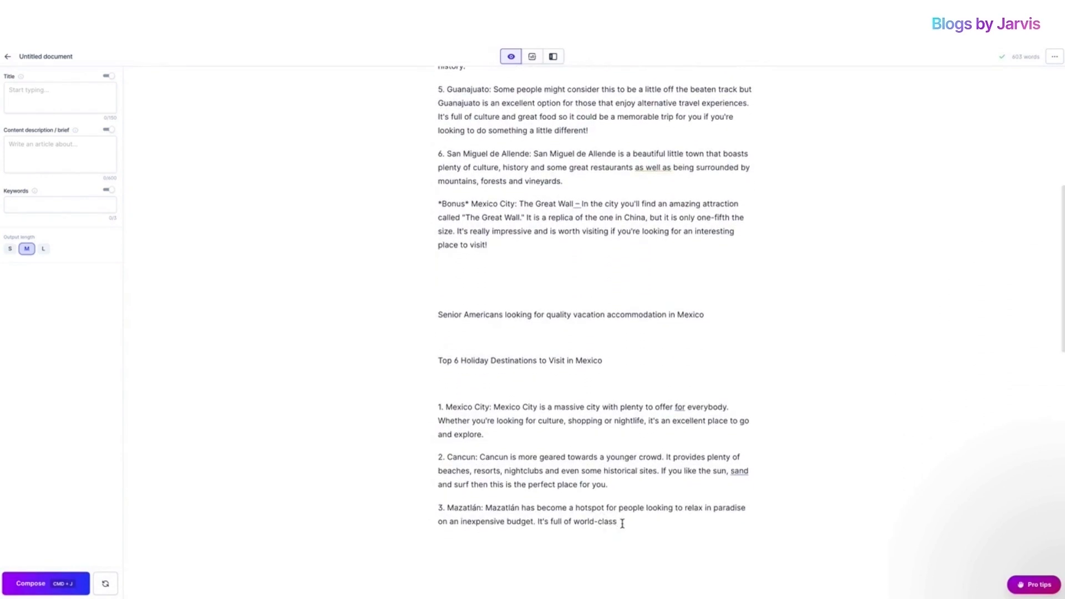
drag(619, 521, 433, 299)
key(super+j)
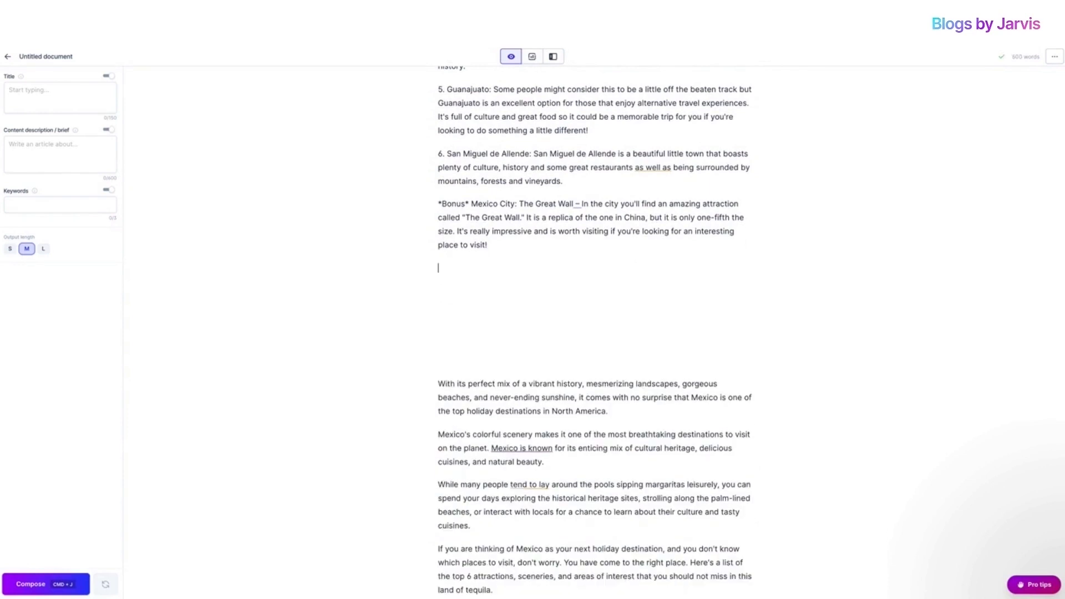
Write the instruction "Write a blog into paragraph to summarize the above in an engaging way" below the bonus entry.
text(e a blog into paragraph to s)
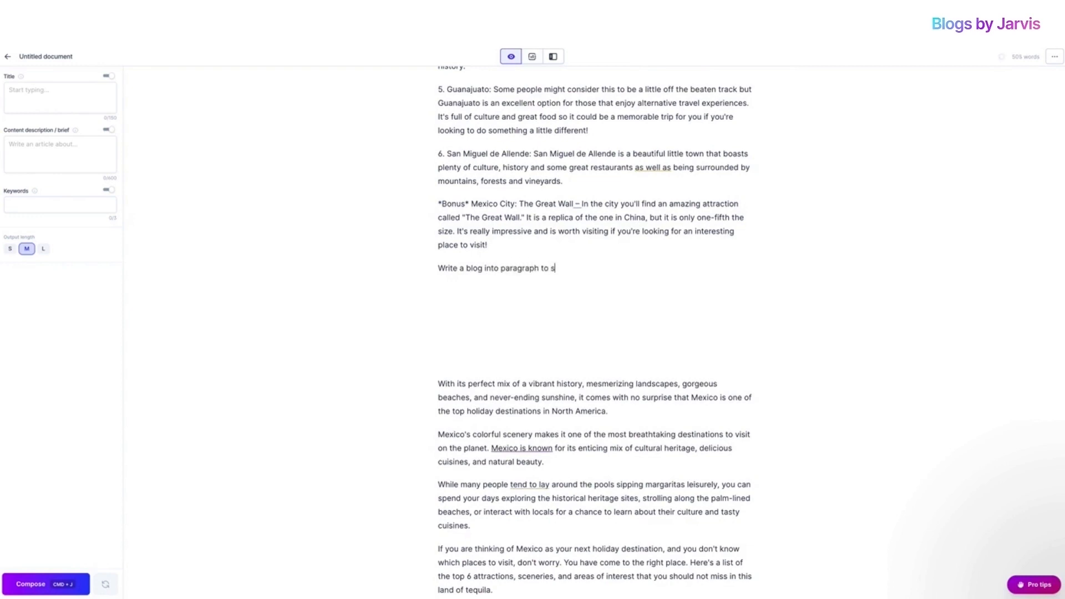
text(ummarize the abobe in an enga)
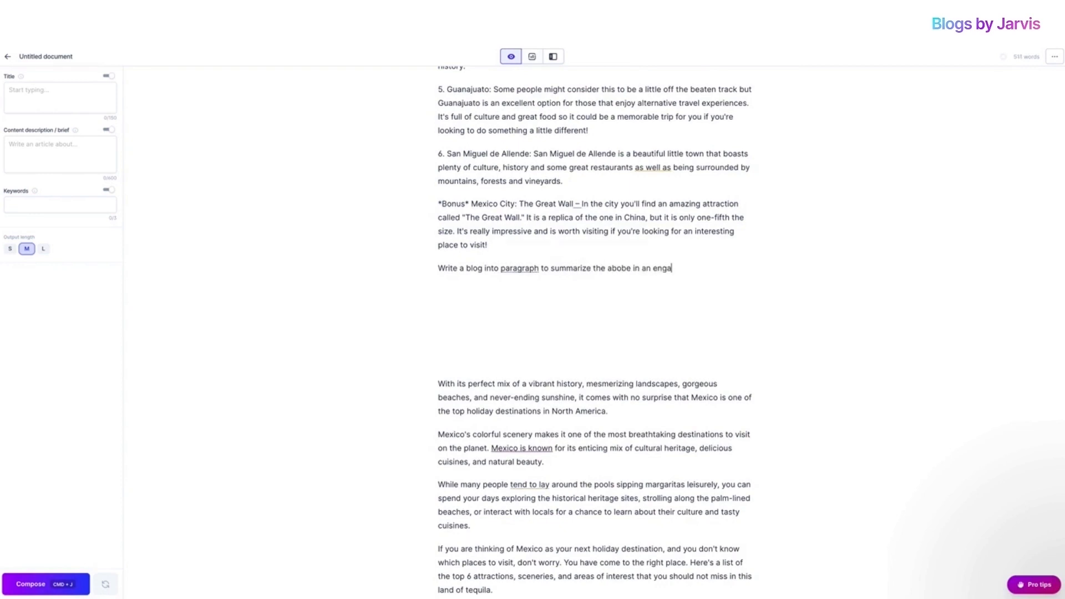
text(ing way)
mouse_move(627, 267)
click(555, 305)
click(670, 268)
text(g)
click(719, 266)
drag(719, 266, 436, 268)
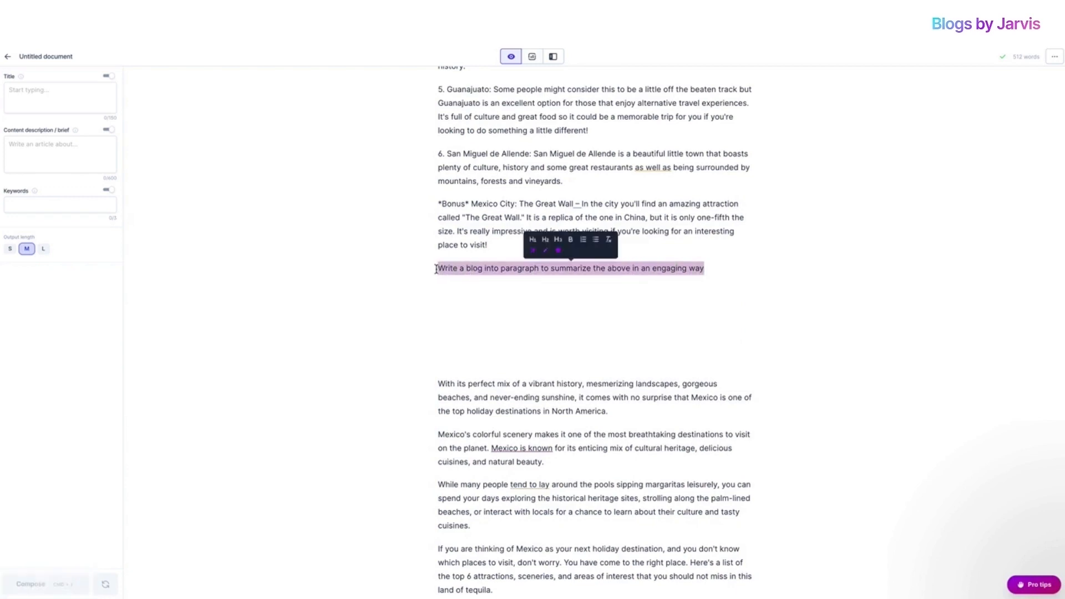
click(732, 268)
Compose from the summary instruction until item 7 is written, and delete the unfinished "*Bonus*: Mexico" line at its end.
key(super+j)
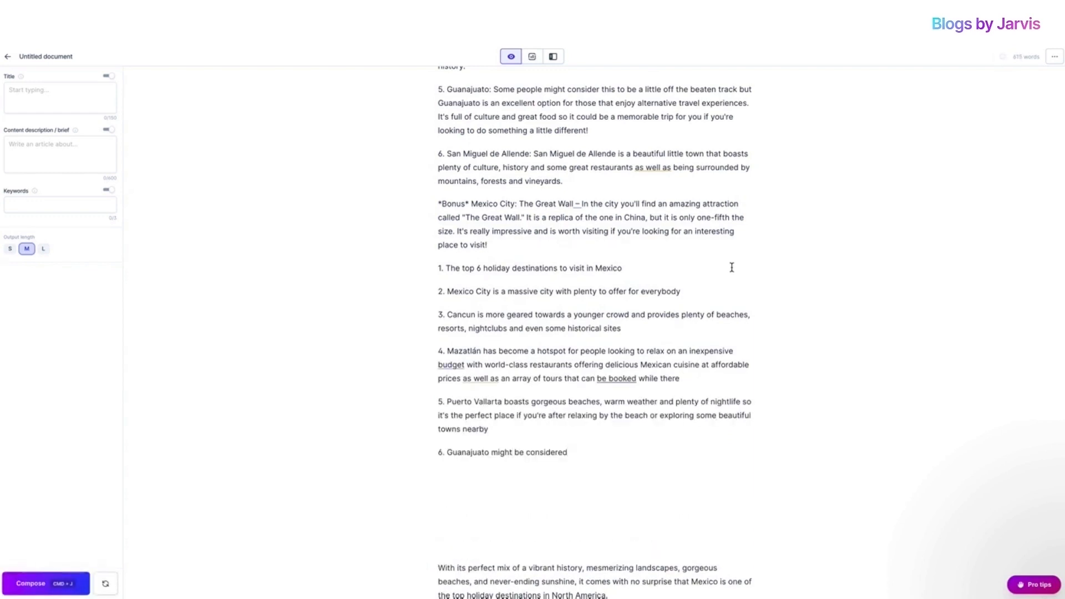
click(45, 586)
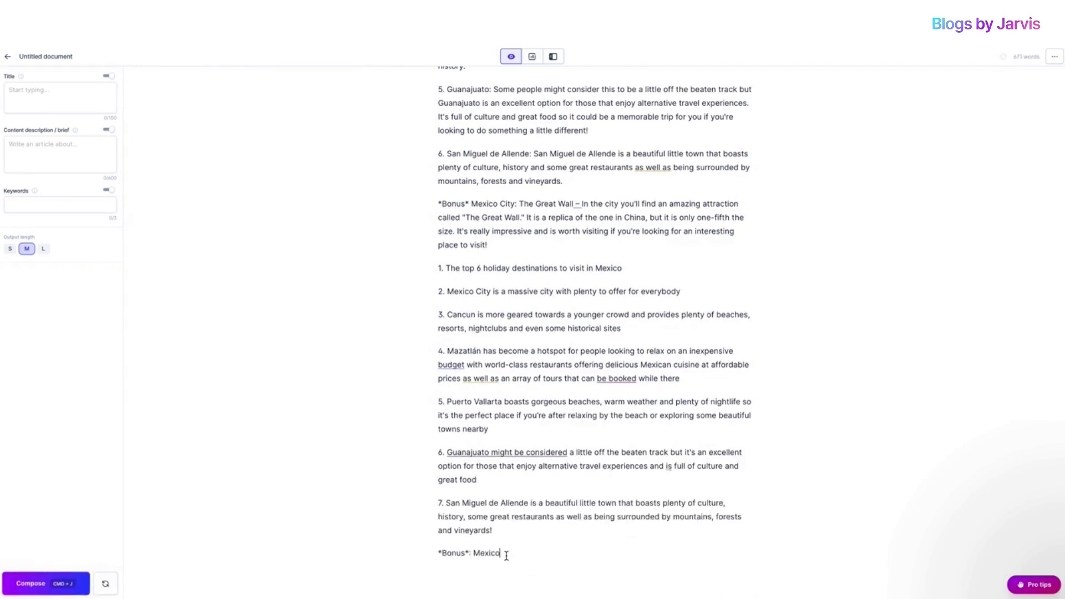
drag(501, 553, 438, 550)
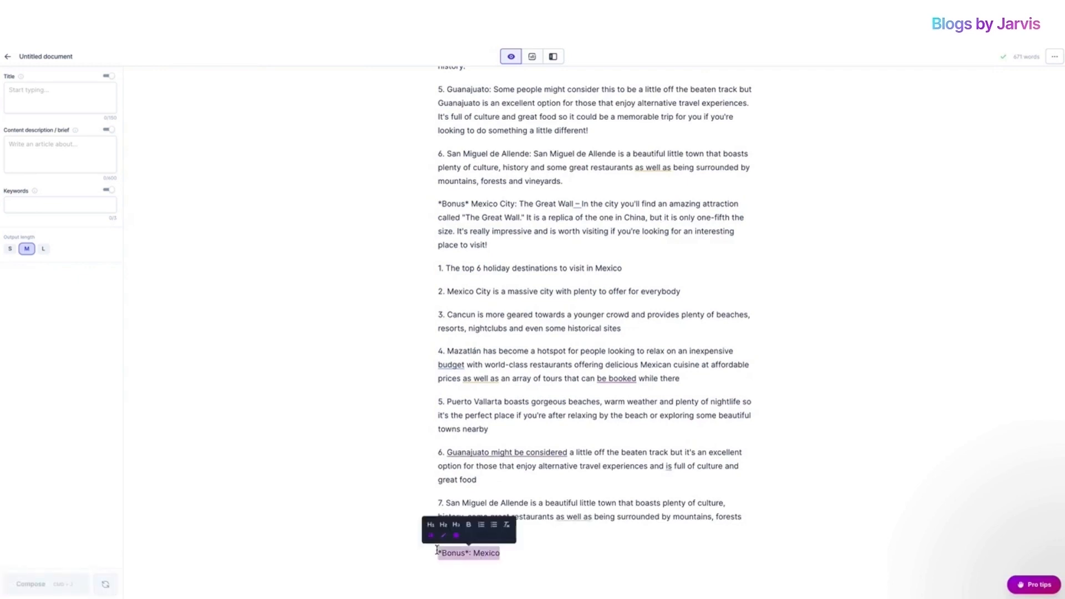
key(BackSpace)
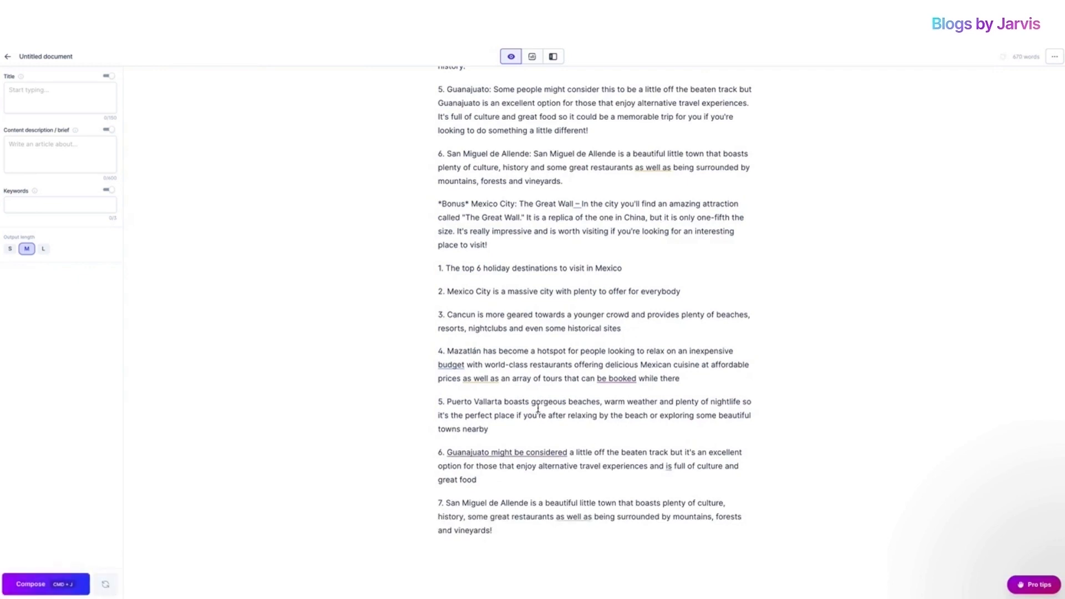
Remove the number before "The top 6 holiday destinations to visit in Mexico" and insert blank lines between it and the bonus entry.
click(447, 269)
key(BackSpace)
key(BackSpace)
key(BackSpace)
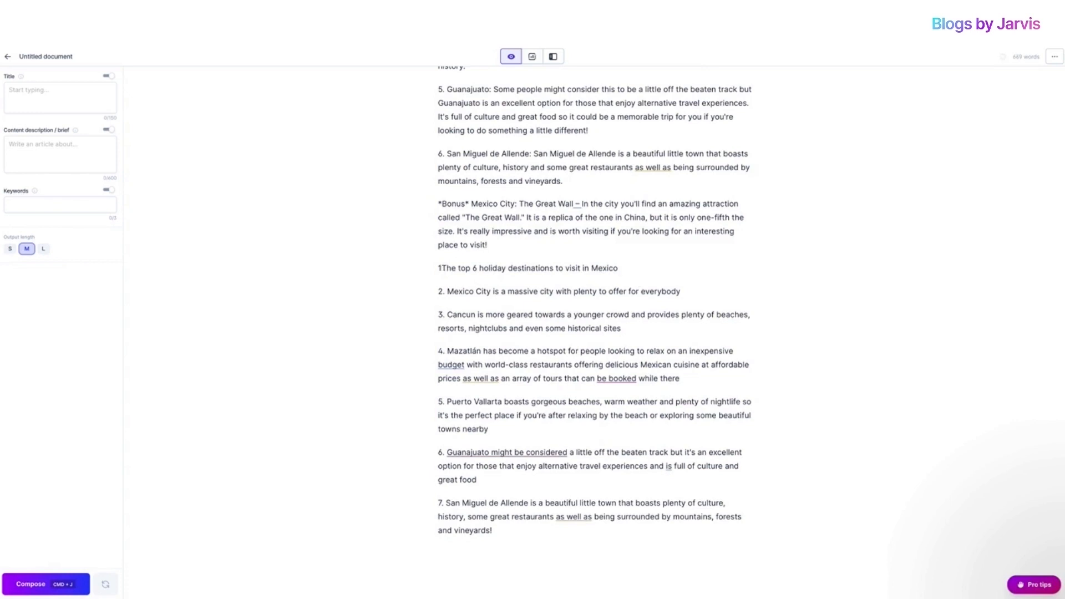
click(507, 246)
key(Return)
key(Return)
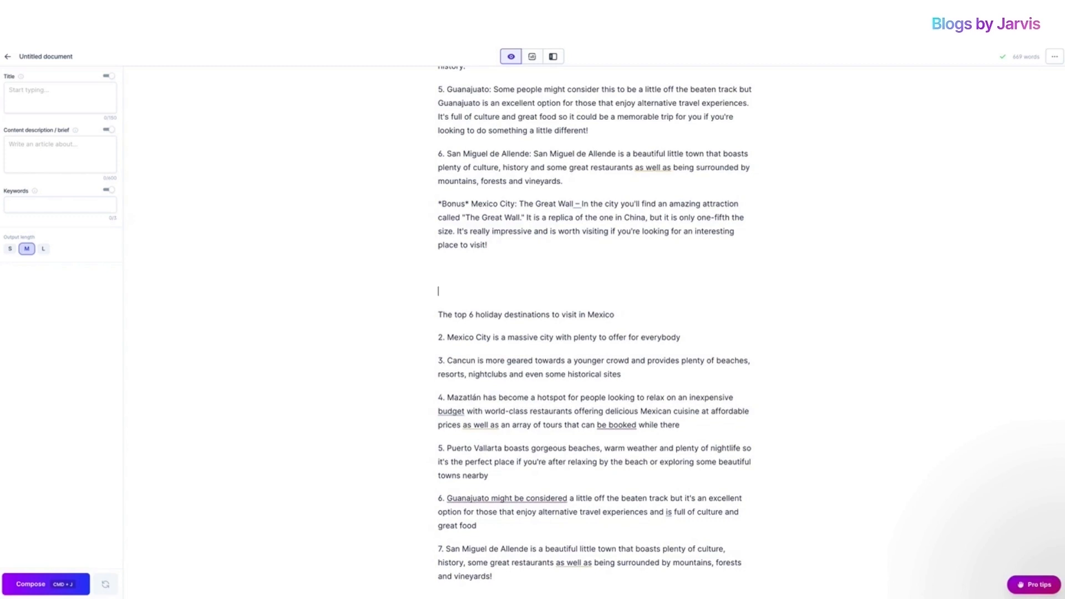
Enter the summary instruction again under the bonus entry and shorten it to "Write a blog into paragraph for".
text(Write a blog intro paragraph to summarize the above in an engaging way)
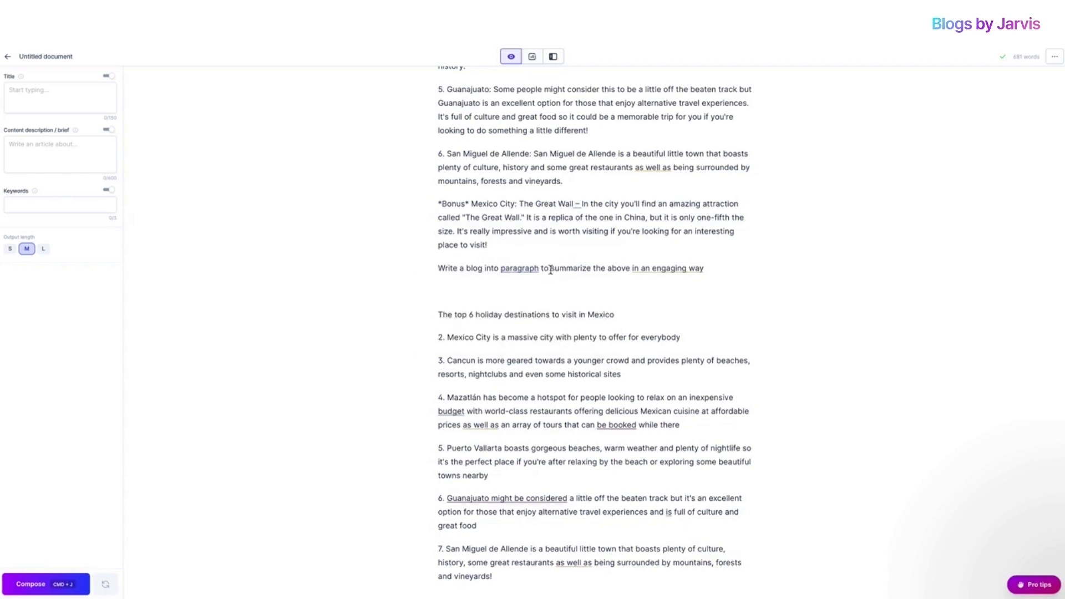
drag(550, 269, 702, 269)
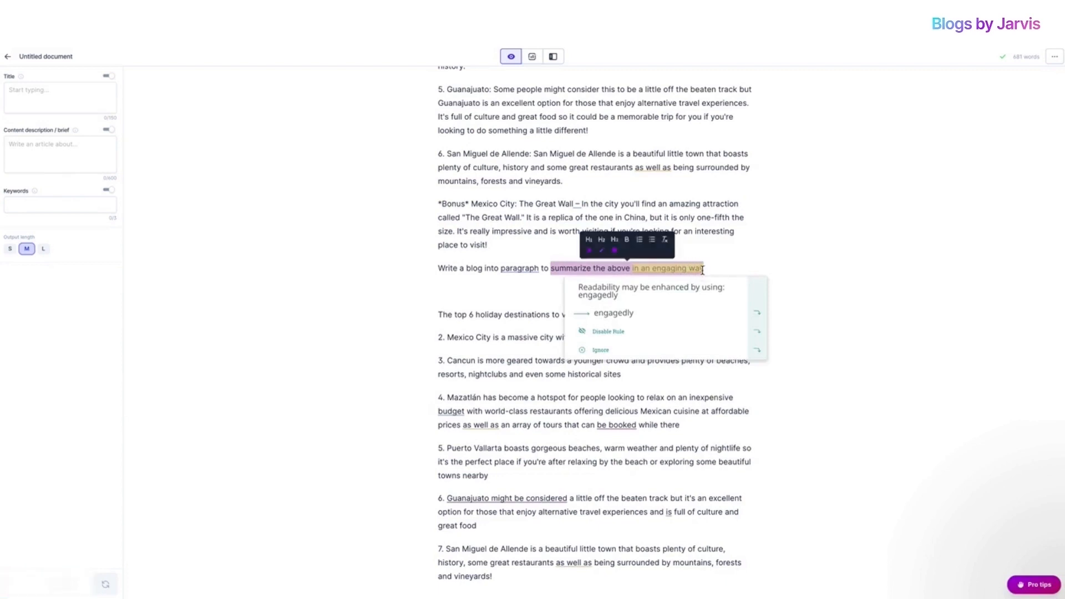
key(BackSpace)
text(for )
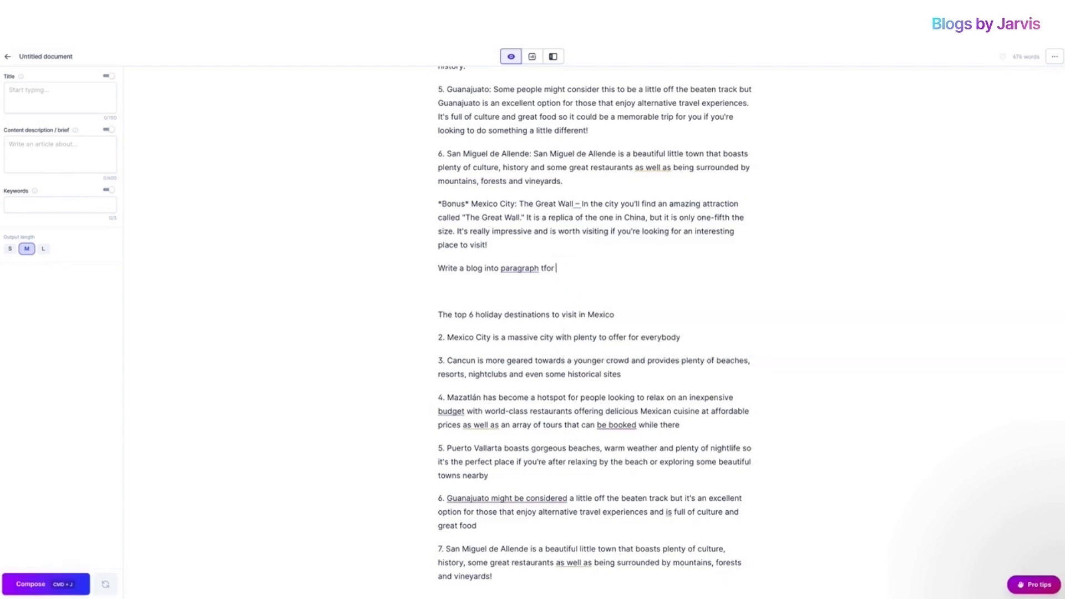
text(for)
Copy the question's text from "6 Holiday Destinations" through "accommodation in Mexico" above "My research:" and paste it at the end of the instruction.
scroll(745, 283, up, 7)
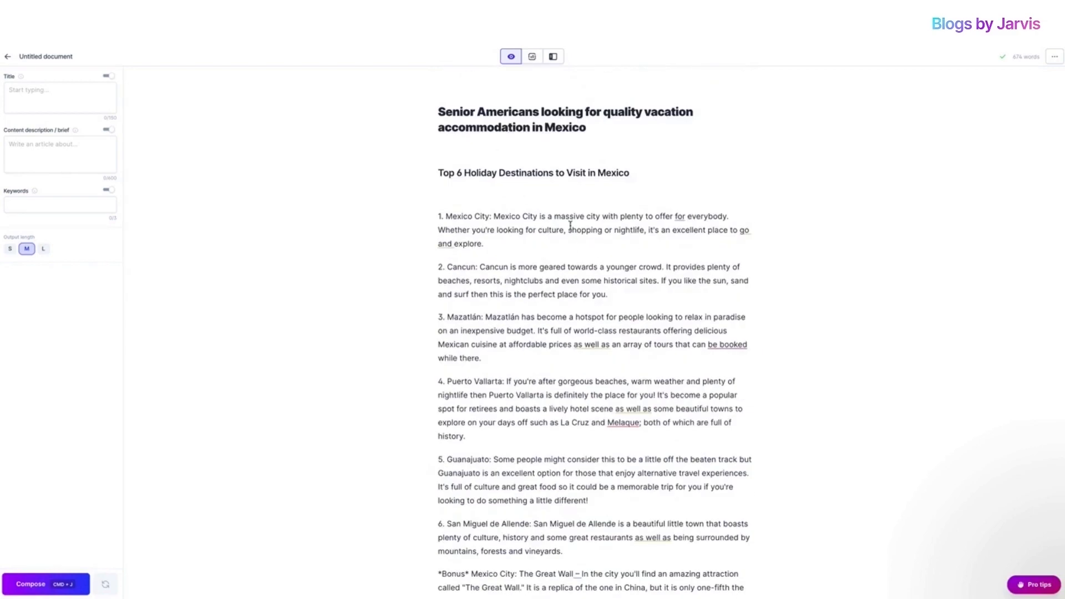
scroll(571, 228, down, 15)
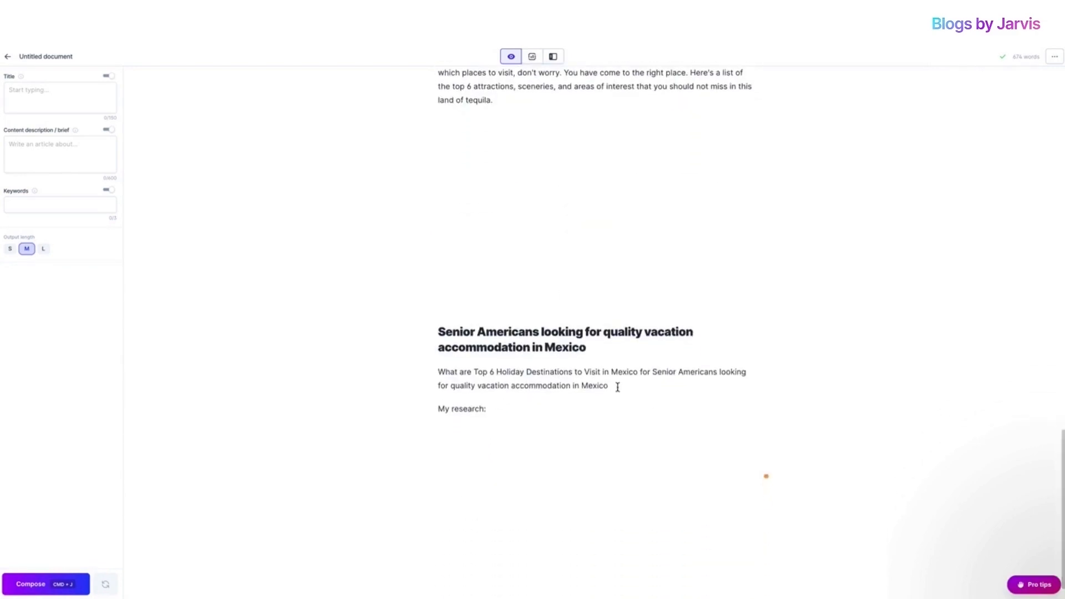
drag(609, 385, 490, 373)
key(super+c)
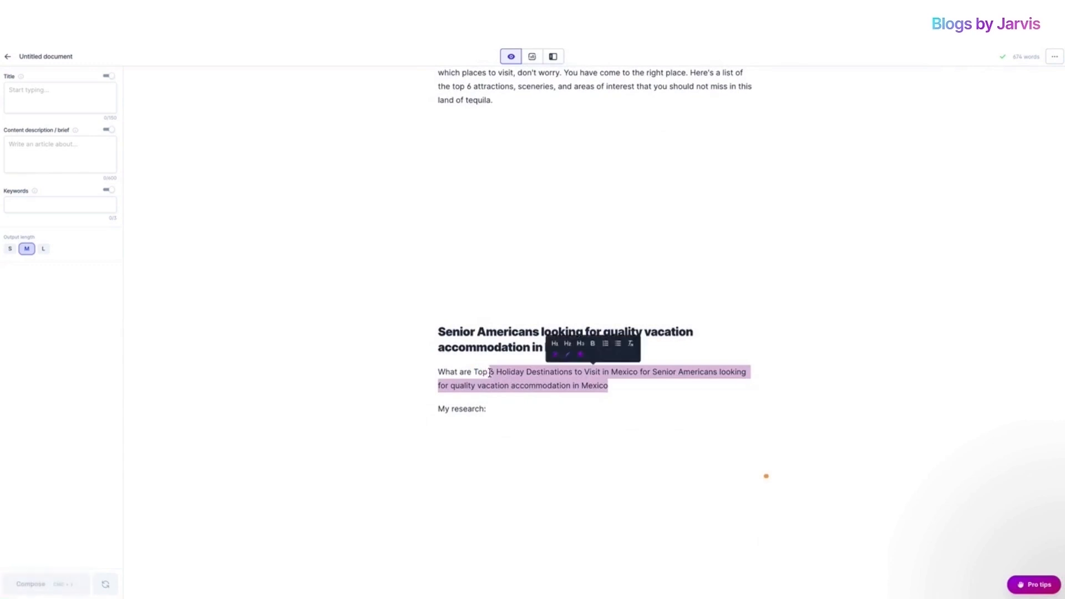
scroll(490, 373, up, 3)
scroll(490, 373, up, 12)
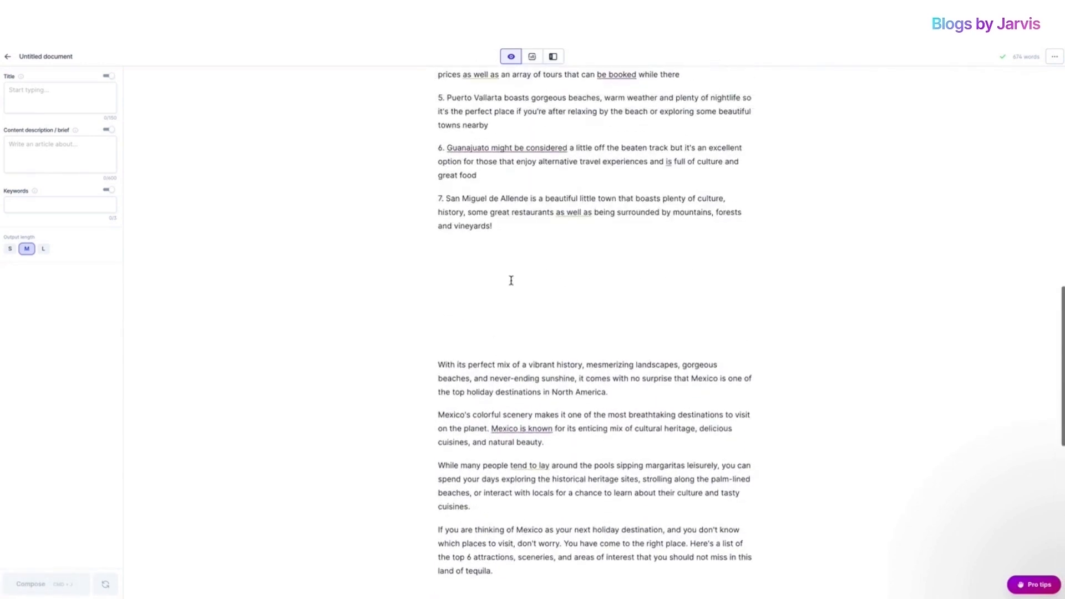
scroll(511, 299, up, 2)
scroll(532, 355, down, 2)
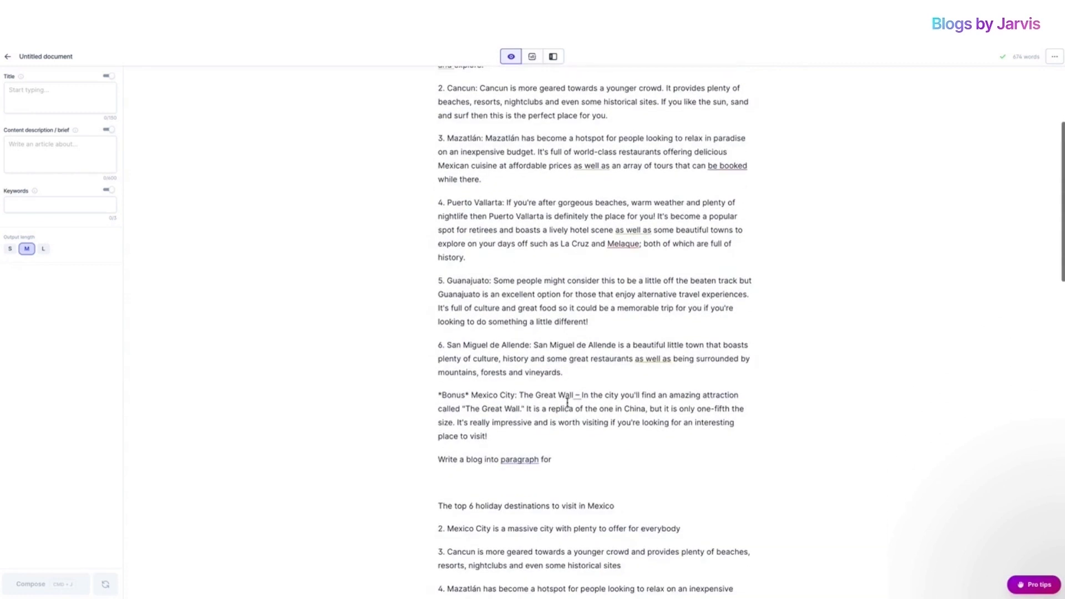
click(563, 460)
key(super+v)
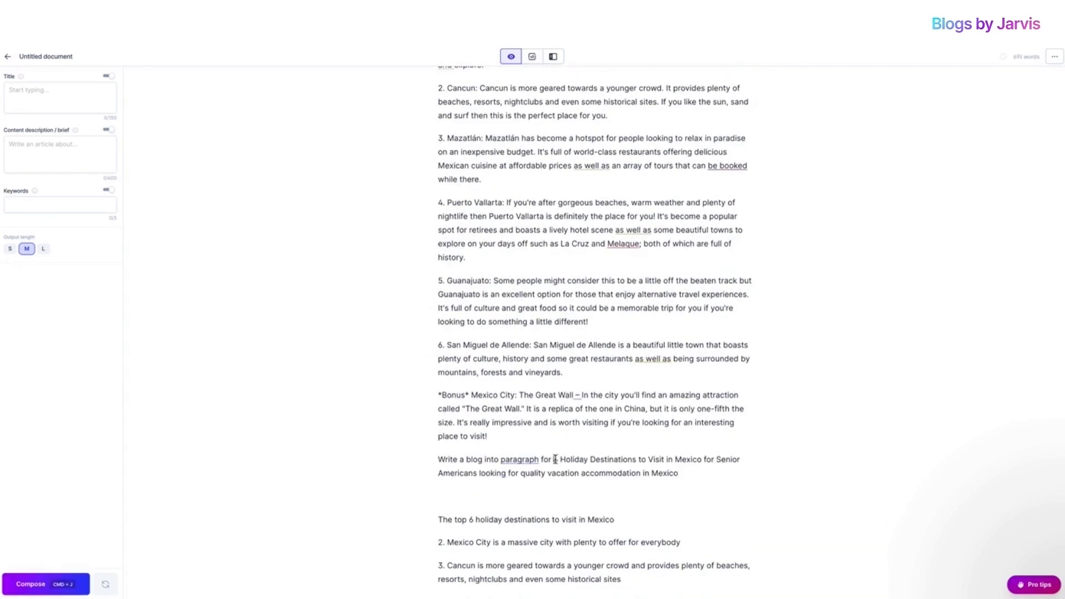
Add "the" and "top" so the instruction reads "for the 6 top Holiday Destinations", and select the whole instruction.
click(555, 459)
text(the)
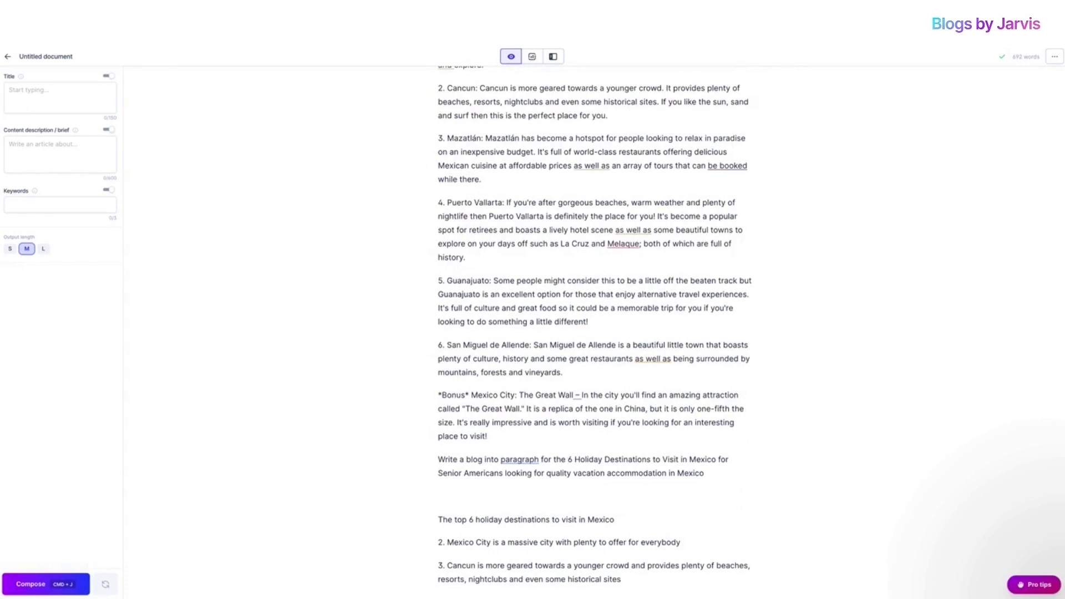
click(576, 459)
text(top)
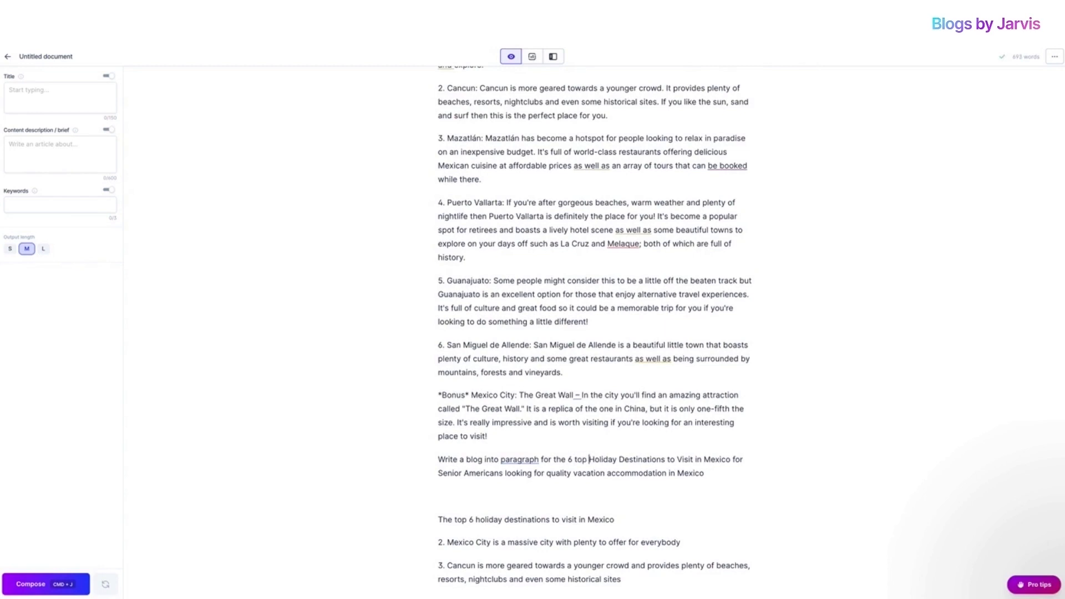
click(710, 473)
drag(710, 474, 435, 456)
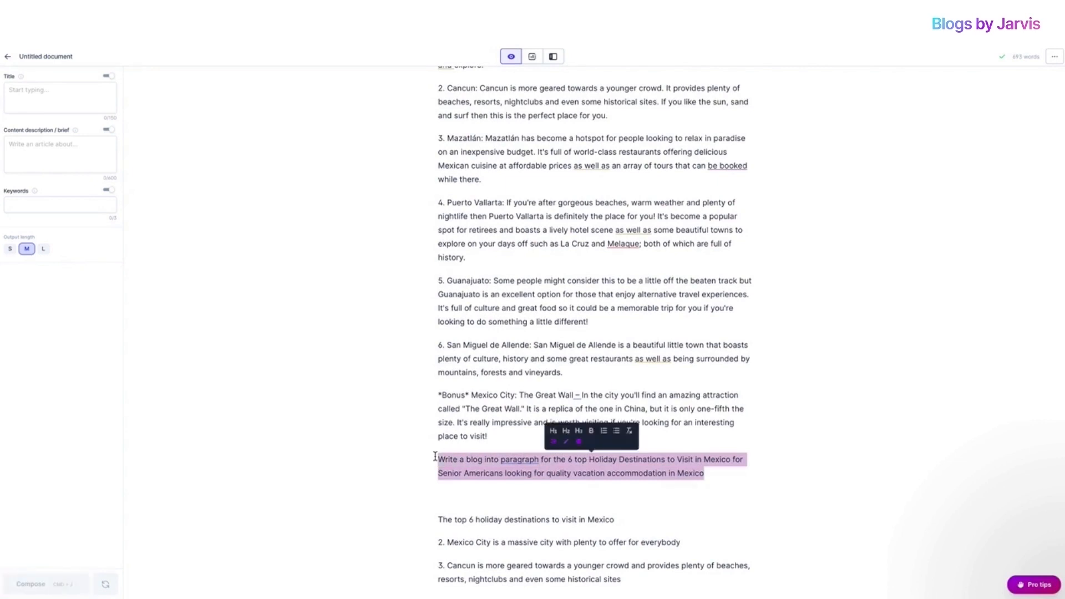
Copy the blog intro instruction below the bonus entry and have the AI writer execute it.
click(708, 472)
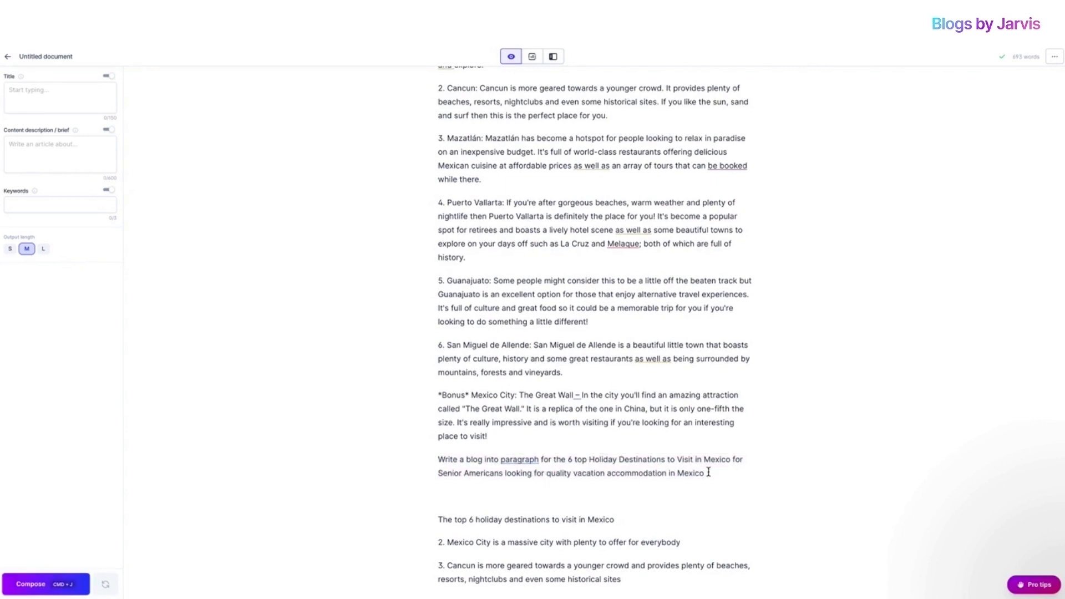
triple_click(708, 473)
key(super+c)
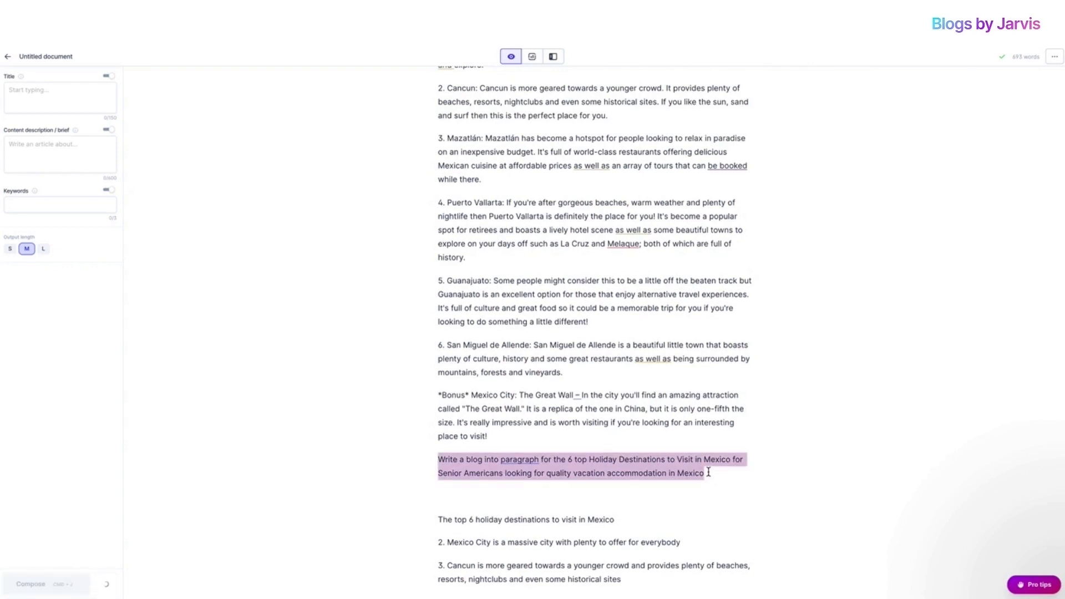
key(super+j)
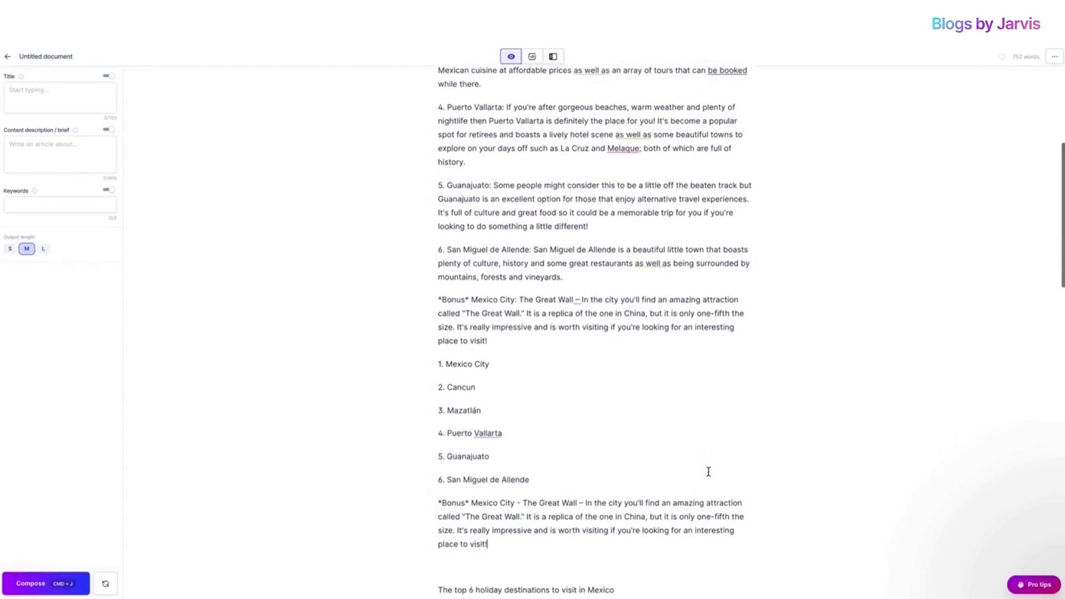
Delete the generated destination list and repeated bonus text, and paste the copied instruction back in their place.
drag(511, 518, 437, 341)
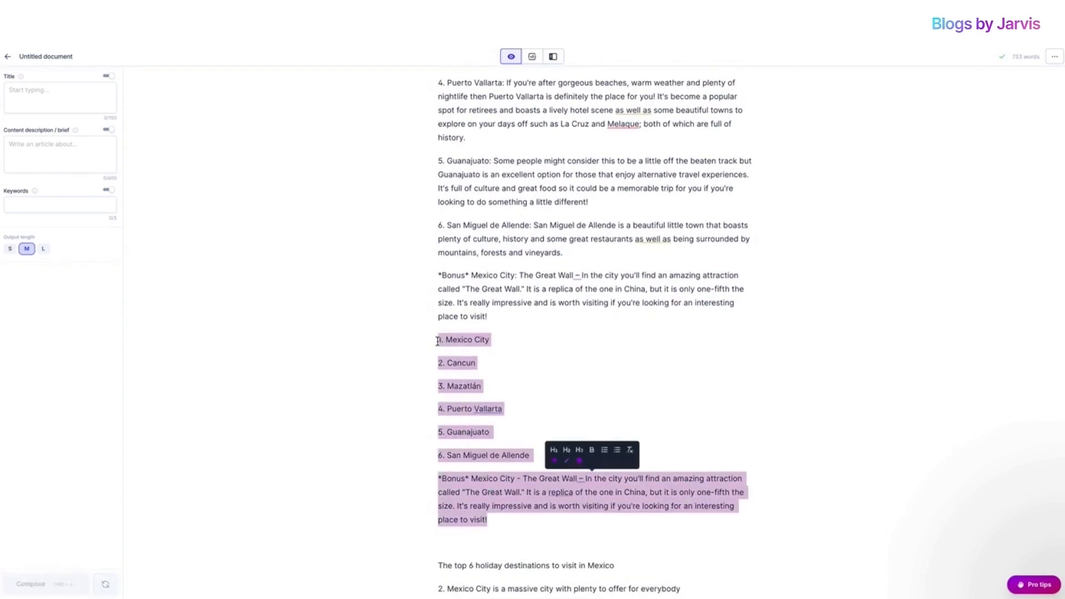
key(BackSpace)
key(super+v)
Replace "for the 6" in the instruction with "about" so it reads "paragraph about top Holiday Destinations".
scroll(442, 308, up, 3)
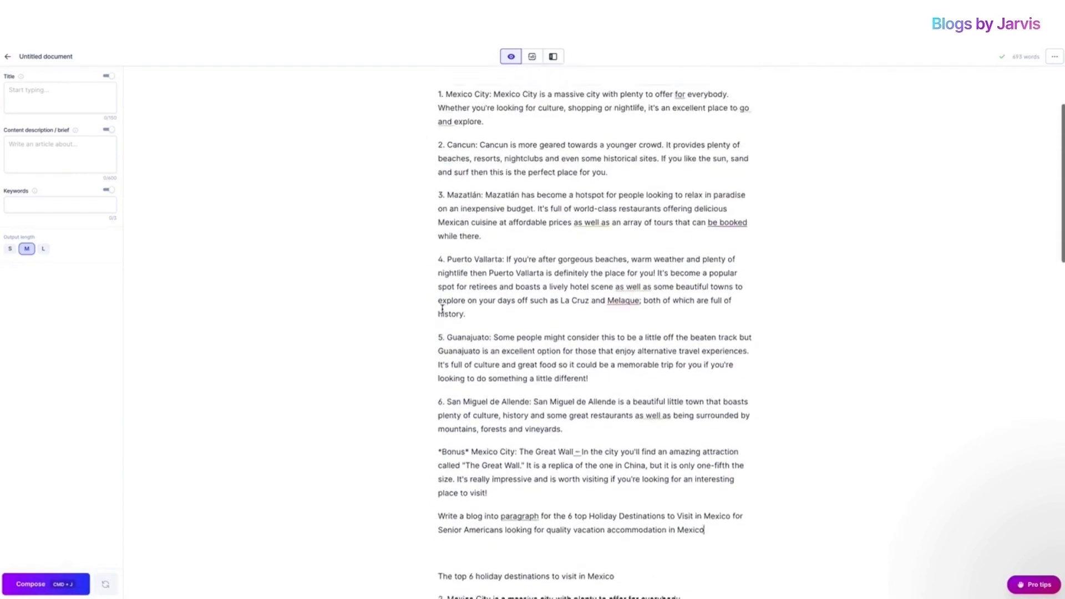
scroll(442, 303, up, 2)
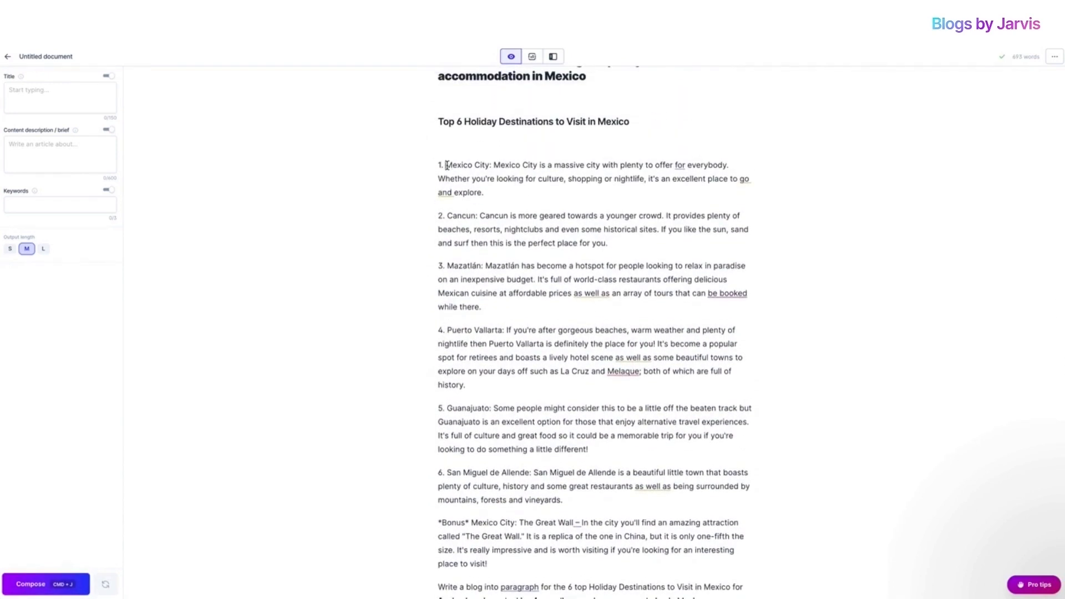
scroll(459, 195, down, 5)
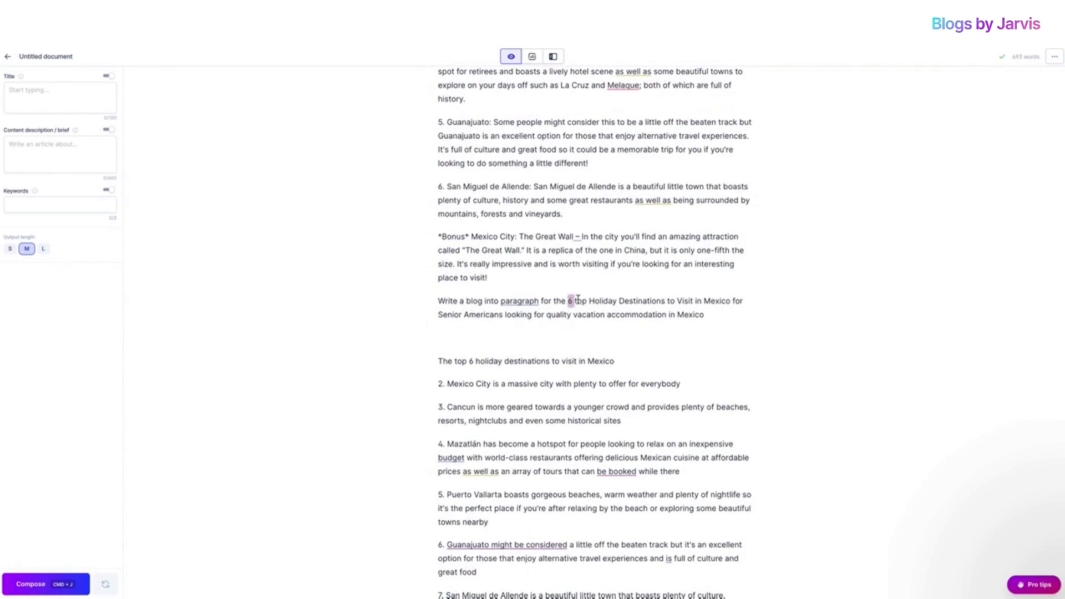
drag(585, 300, 570, 299)
text(about)
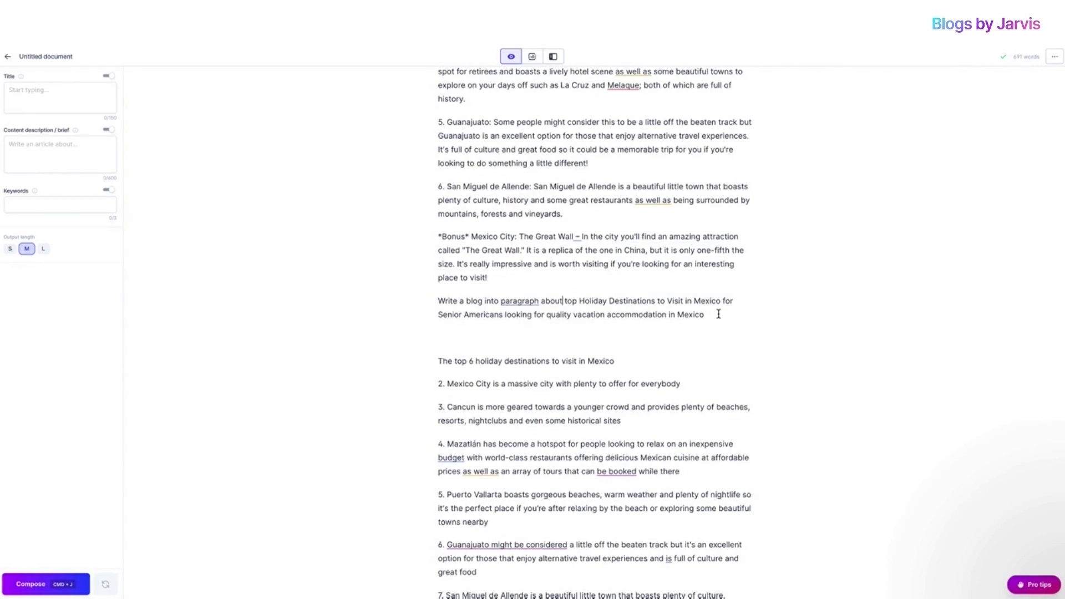
Run the reworded instruction to generate the intro paragraph, and compose more text after it.
drag(719, 315, 436, 303)
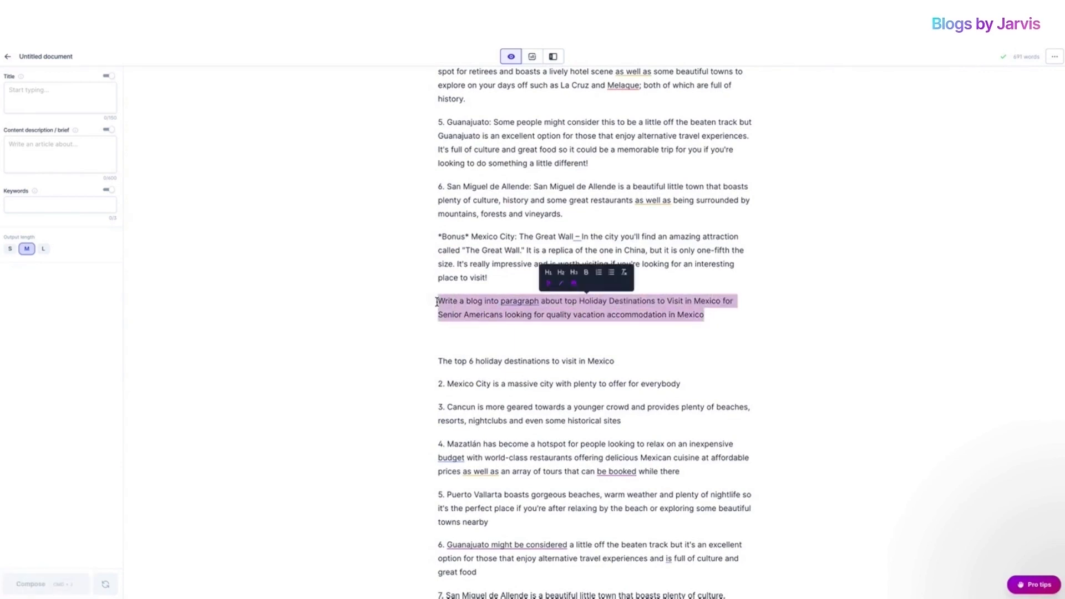
click(719, 315)
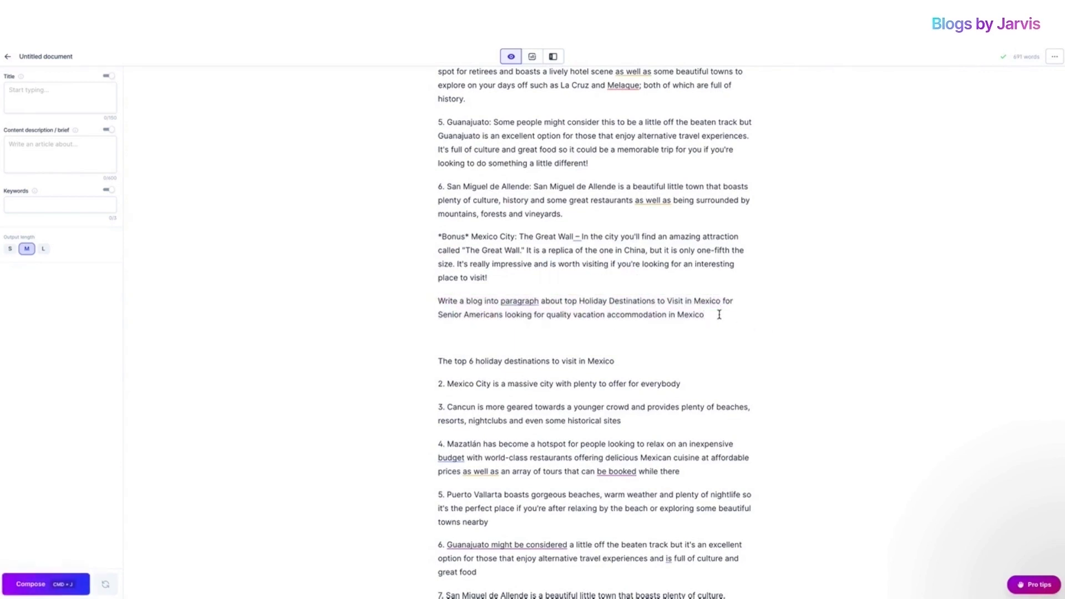
key(super+j)
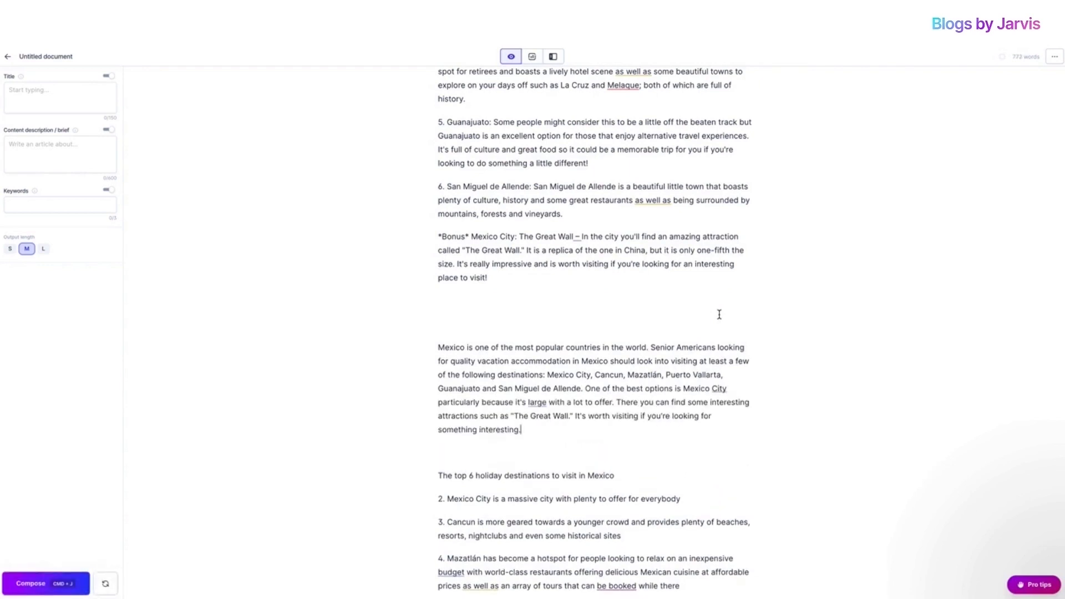
click(36, 584)
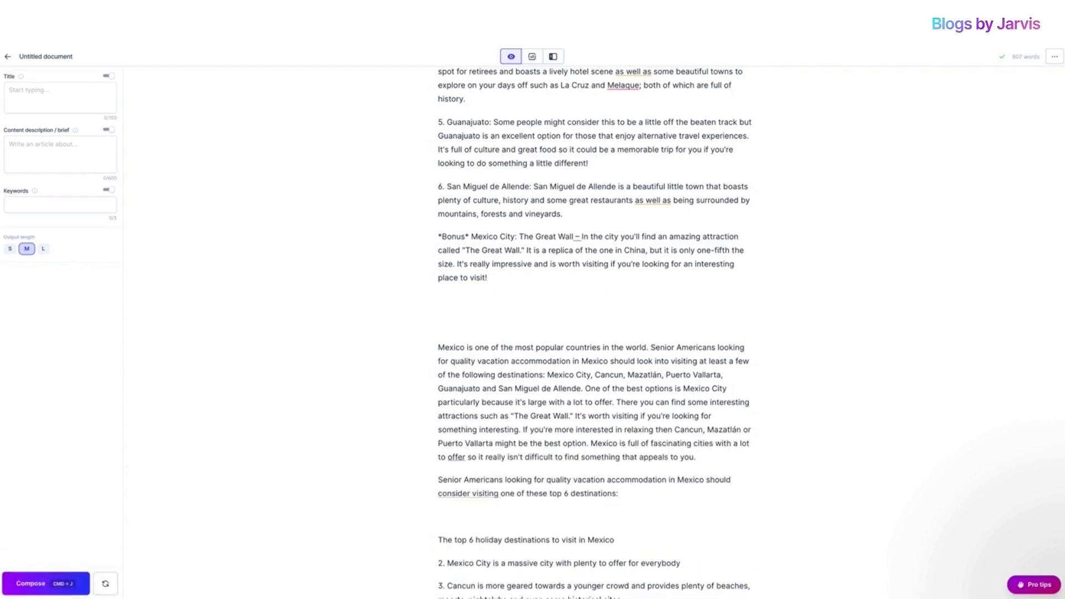
Compare the generated intro with the existing one starting "With its perfect mix of a vibrant history" near the document's end.
scroll(470, 430, down, 1)
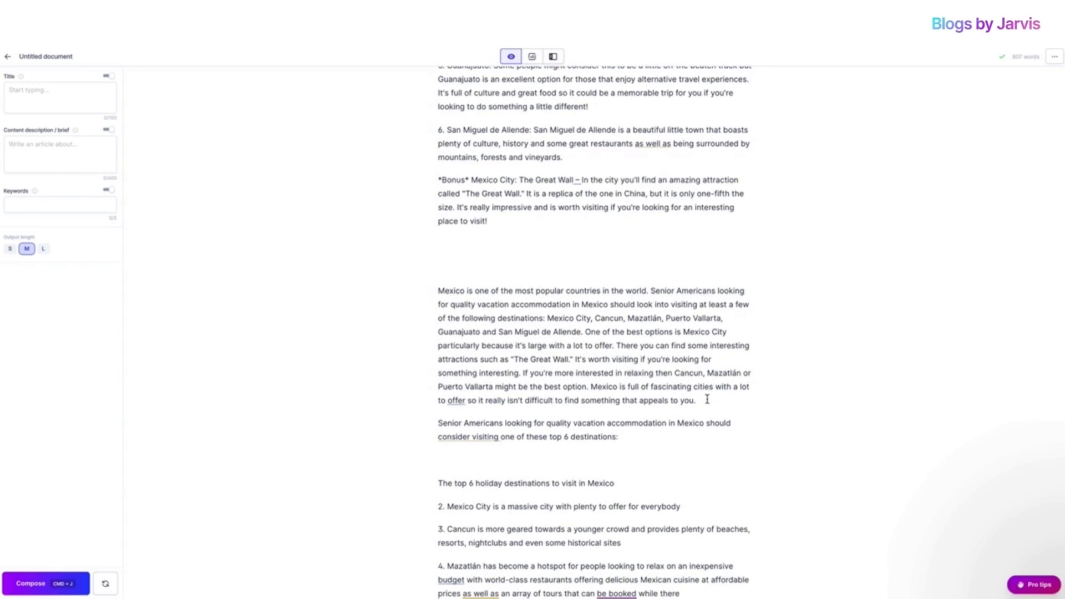
scroll(707, 399, down, 4)
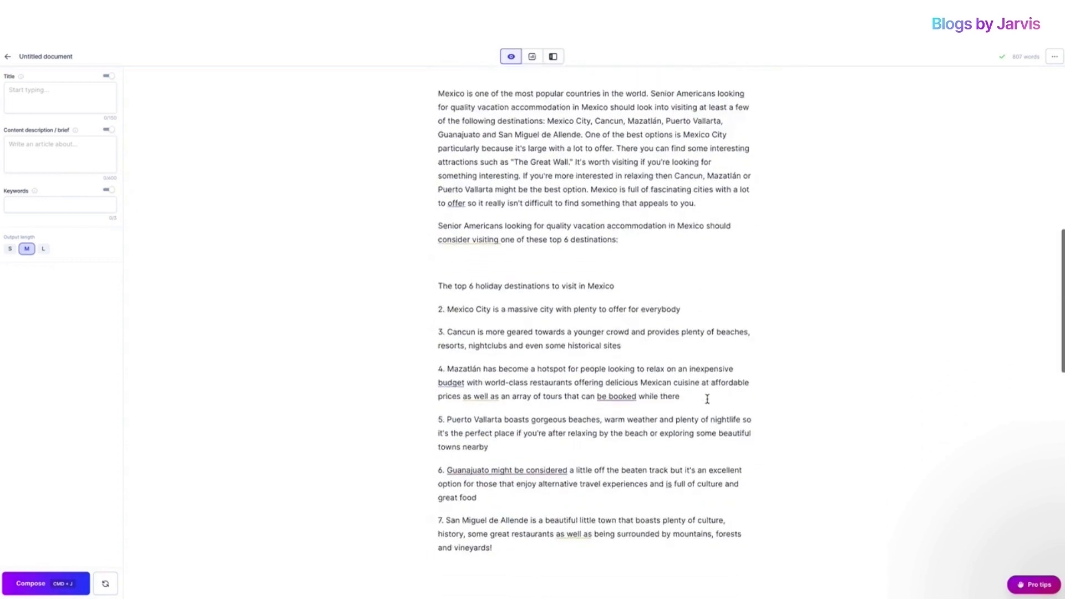
scroll(707, 400, down, 5)
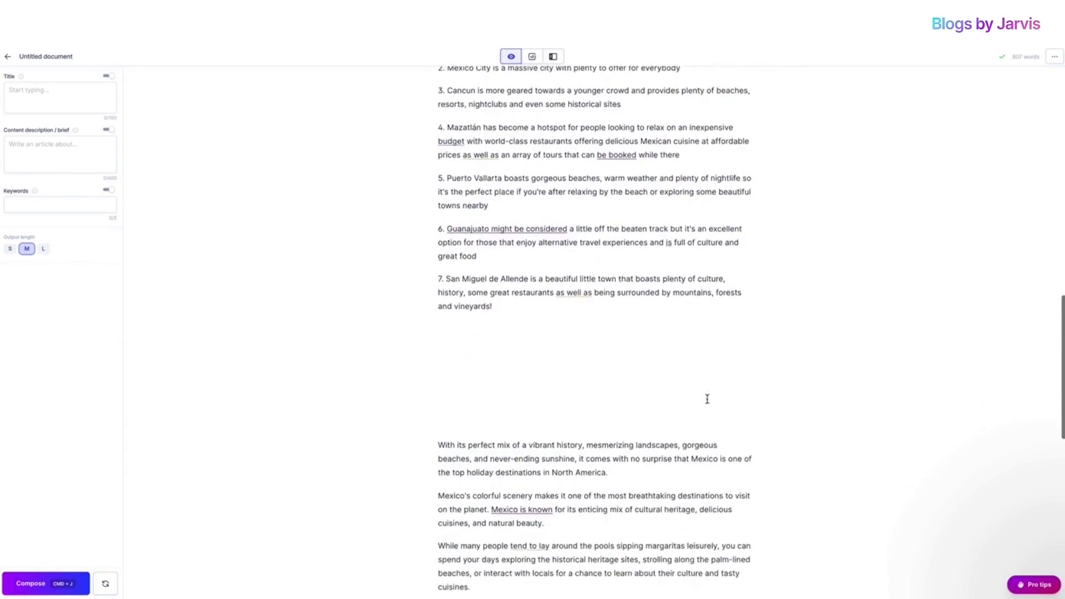
scroll(707, 400, down, 2)
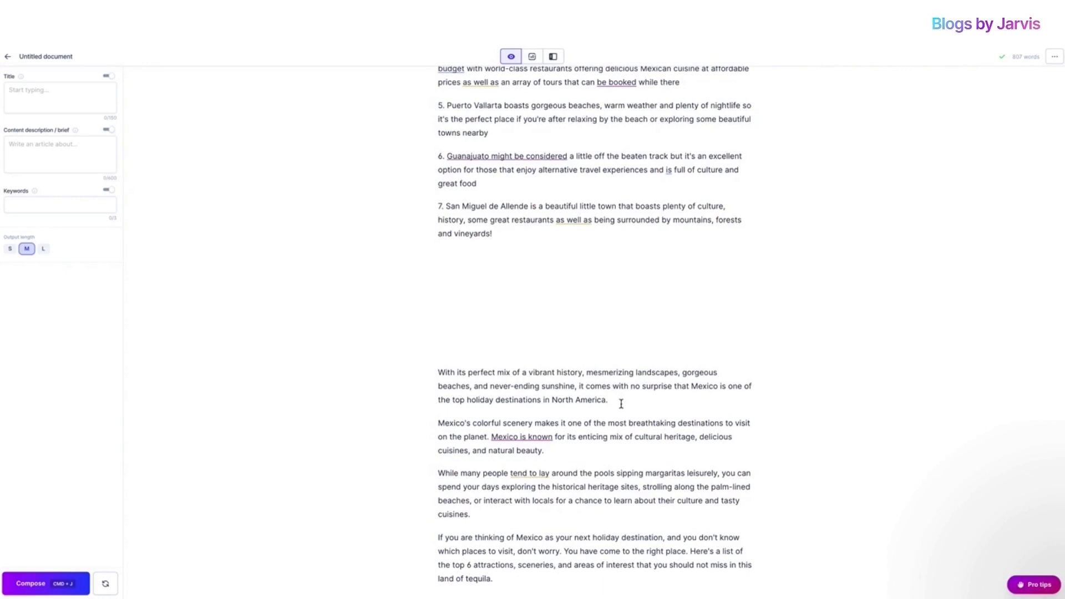
scroll(622, 404, down, 1)
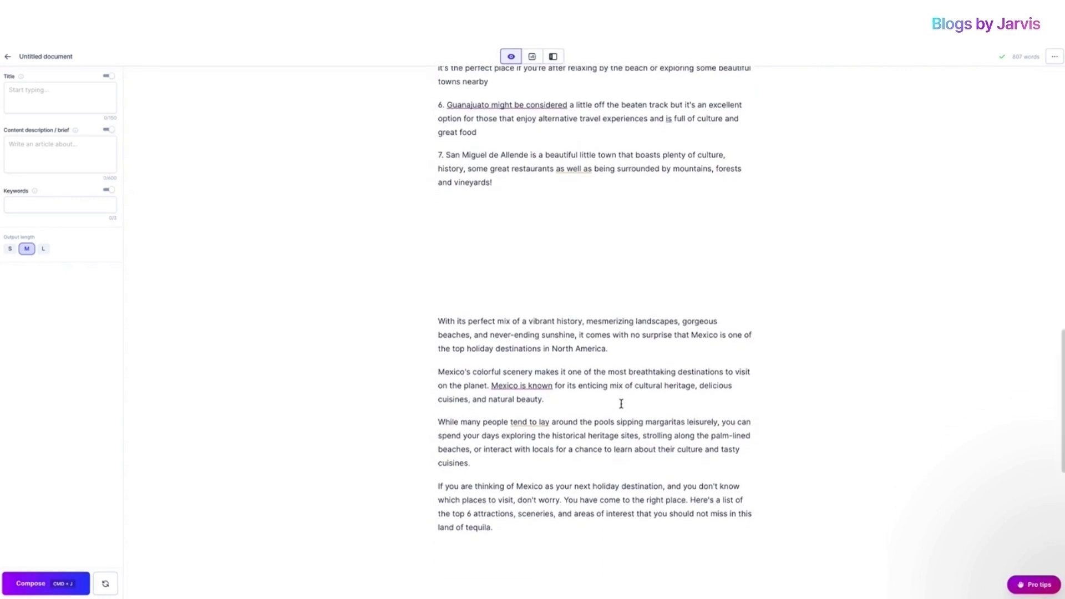
scroll(621, 404, down, 1)
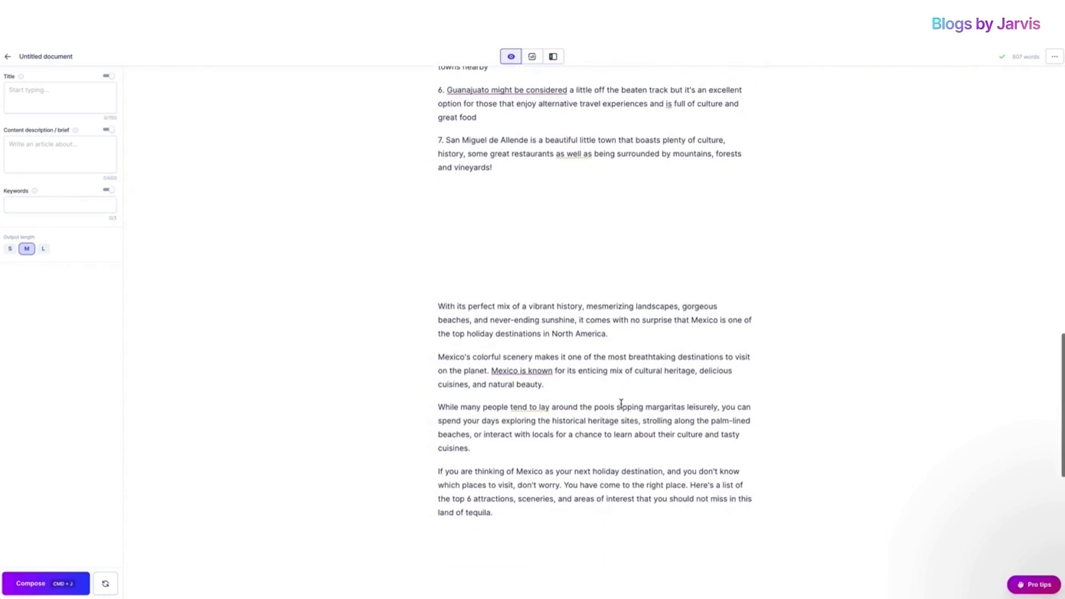
scroll(621, 404, down, 1)
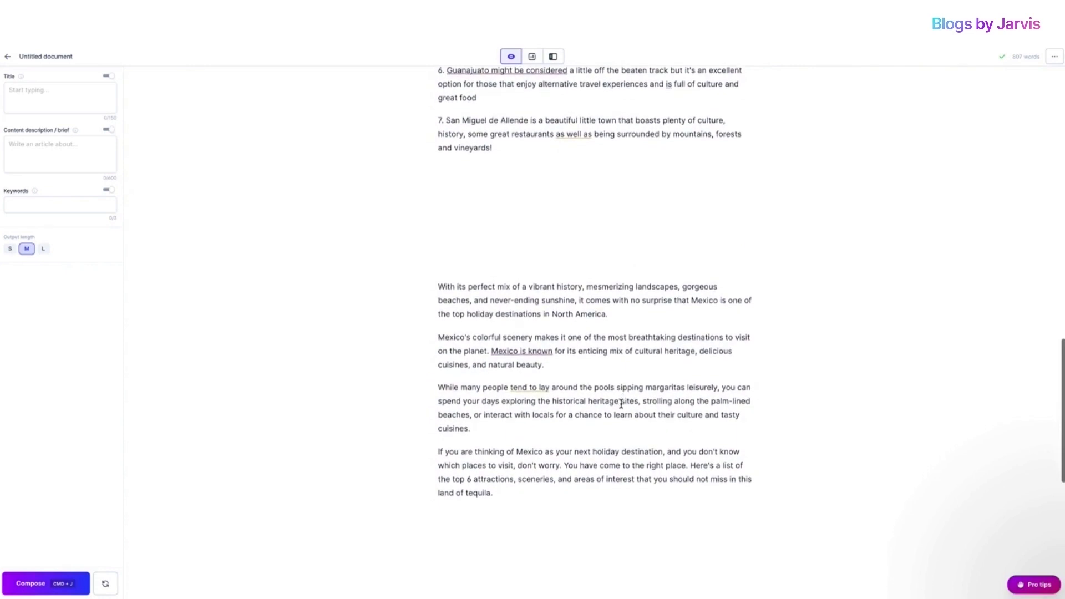
scroll(621, 404, down, 1)
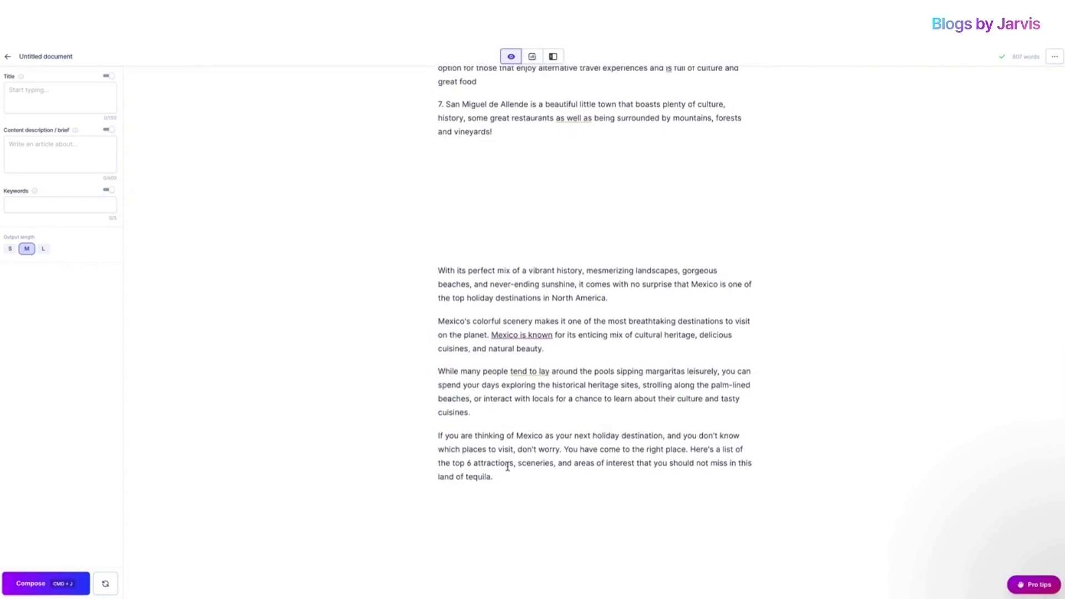
scroll(500, 477, up, 8)
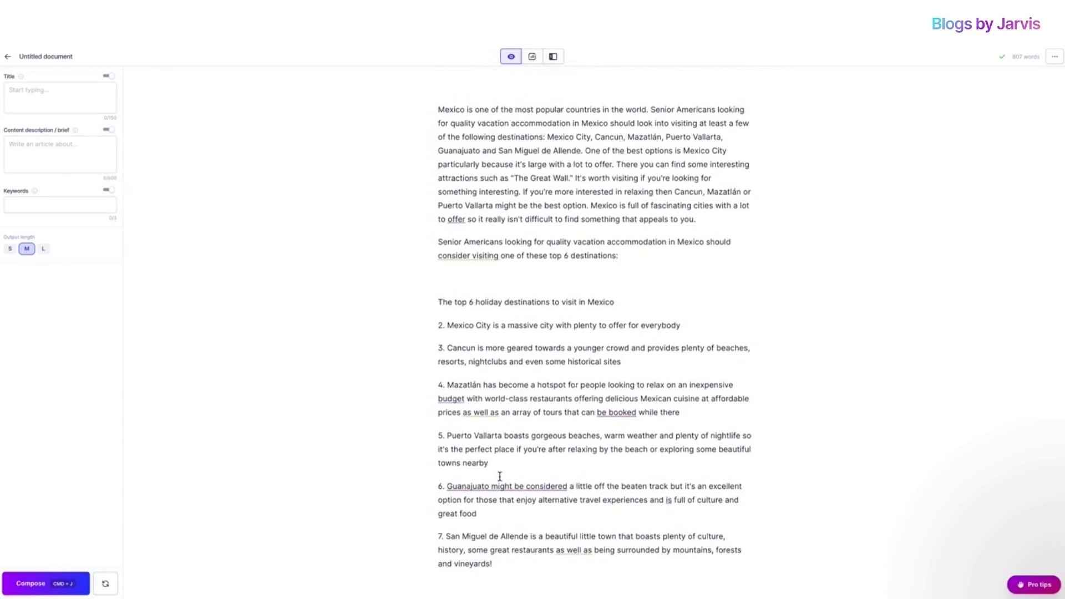
Insert a "***" separator line directly above the paragraph starting "With its perfect mix of a vibrant history".
scroll(500, 477, down, 7)
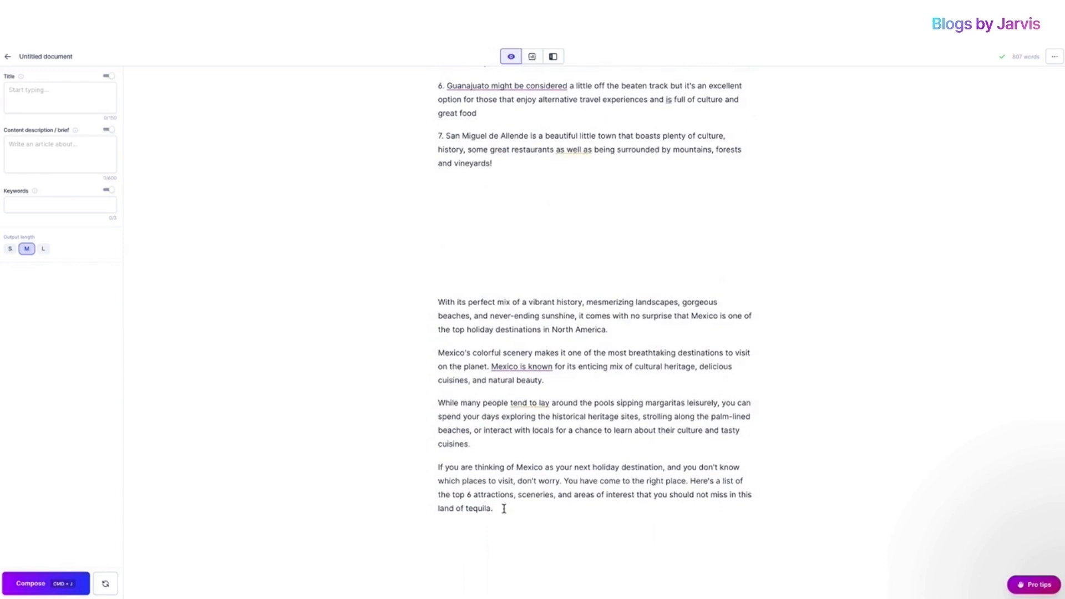
click(447, 282)
key(super+j)
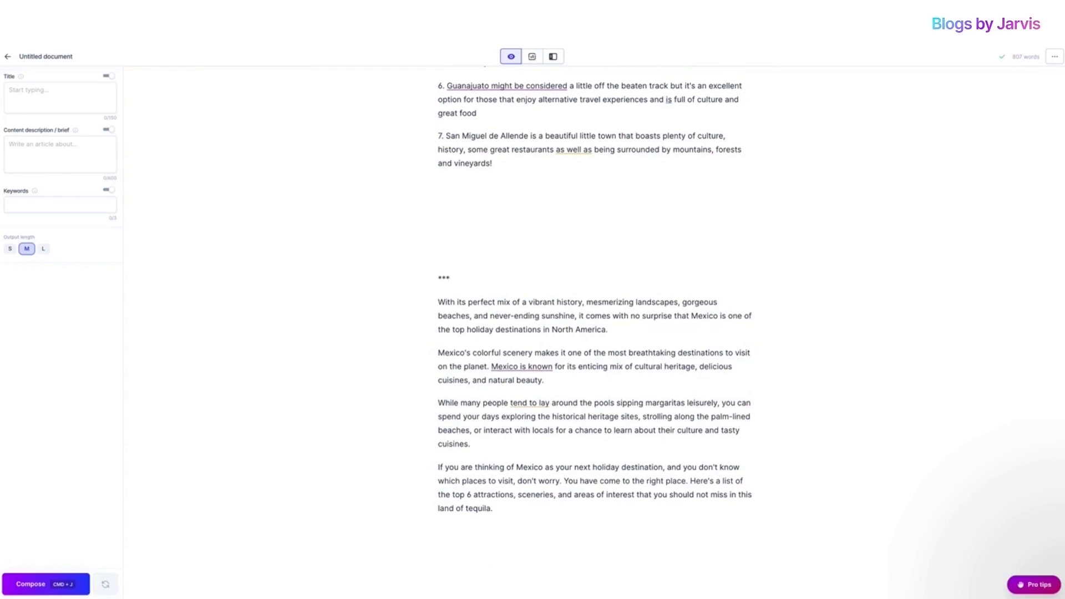
Below the paragraph ending "land of tequila.", add the instruction "rewrite the above to appeal more to senior americans" after a blank line.
scroll(593, 305, up, 6)
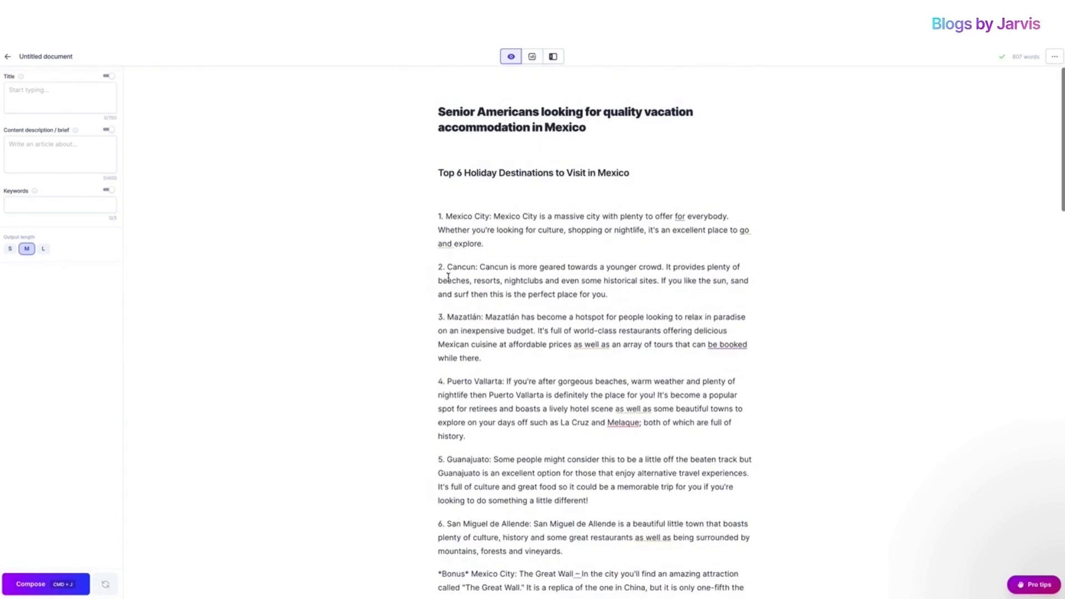
scroll(511, 264, down, 3)
scroll(511, 264, down, 3)
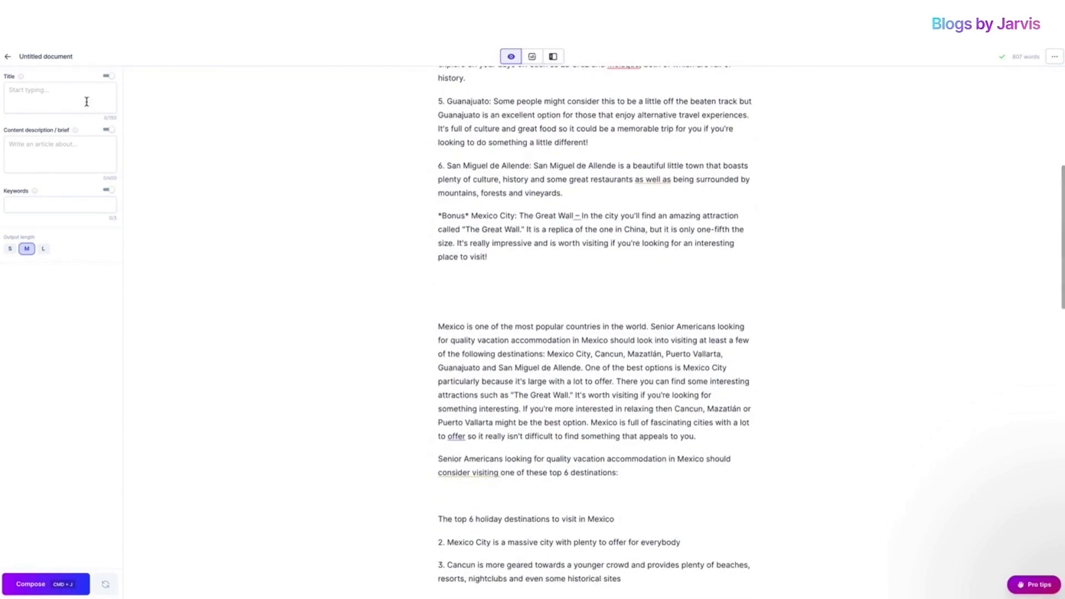
scroll(439, 207, up, 6)
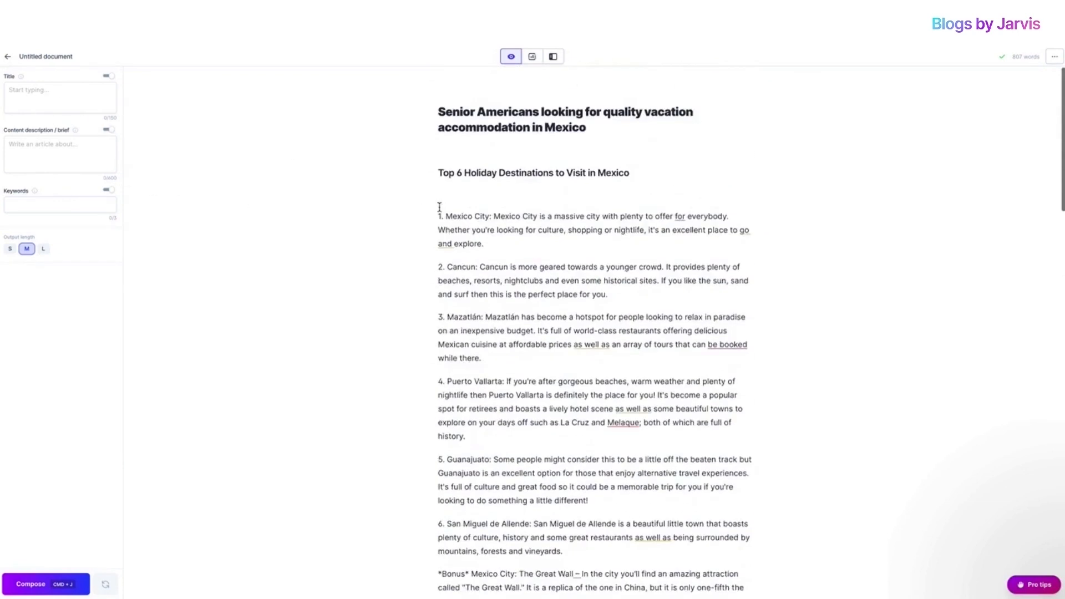
scroll(439, 207, down, 2)
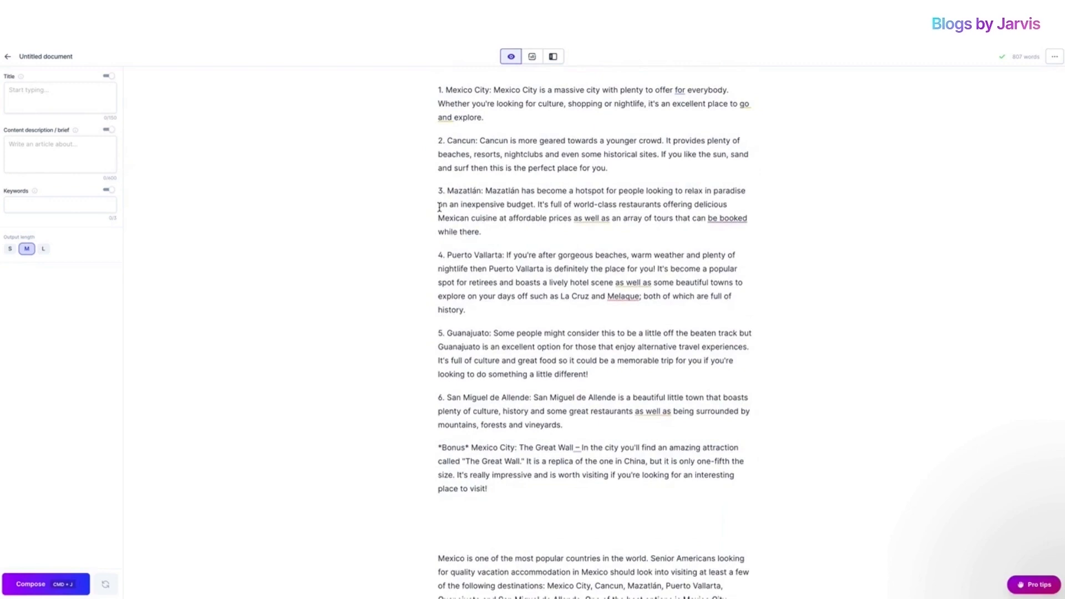
scroll(439, 207, down, 10)
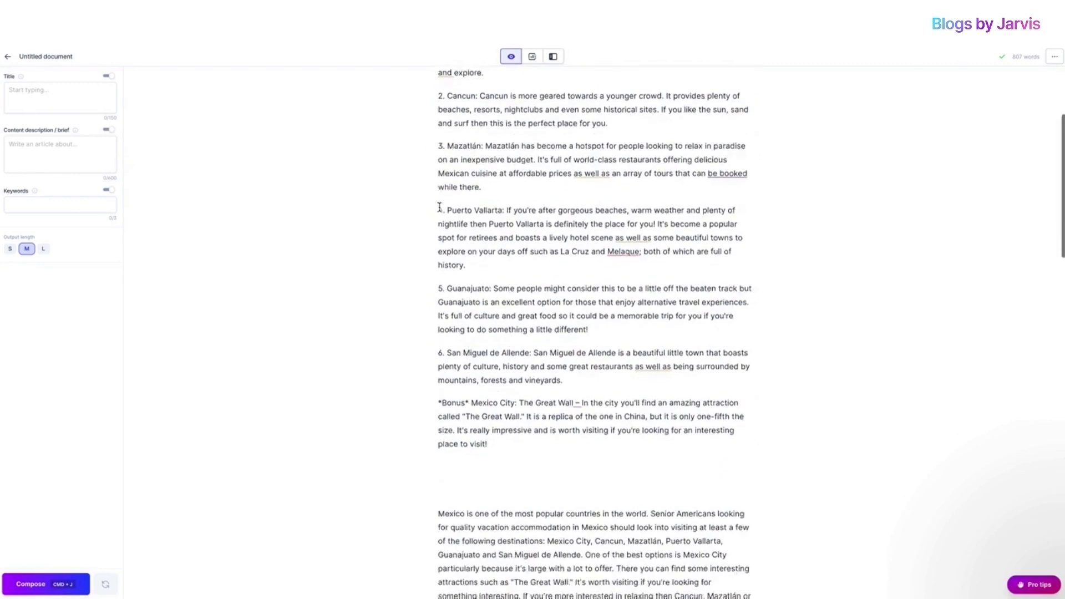
scroll(456, 286, down, 8)
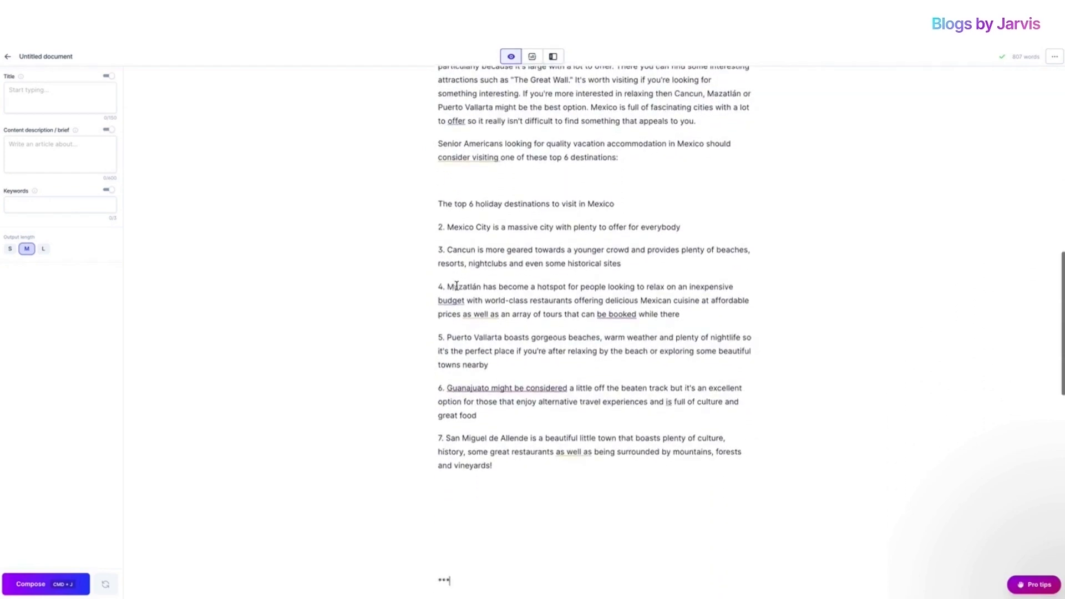
click(504, 405)
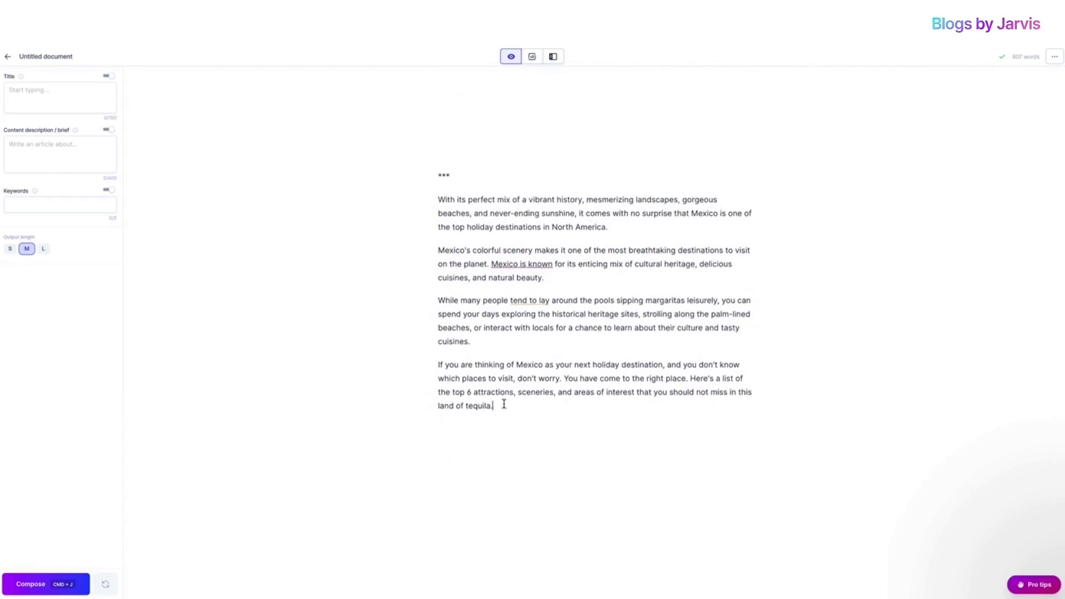
key(Return)
key(Return)
text(rewrite the above to app)
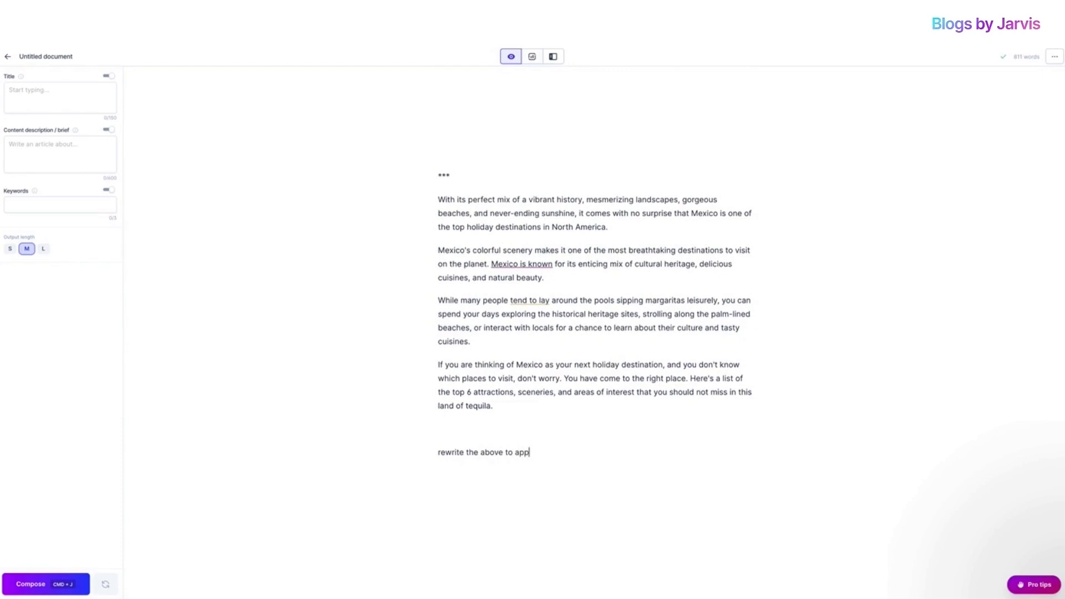
text(eal more to senior americans)
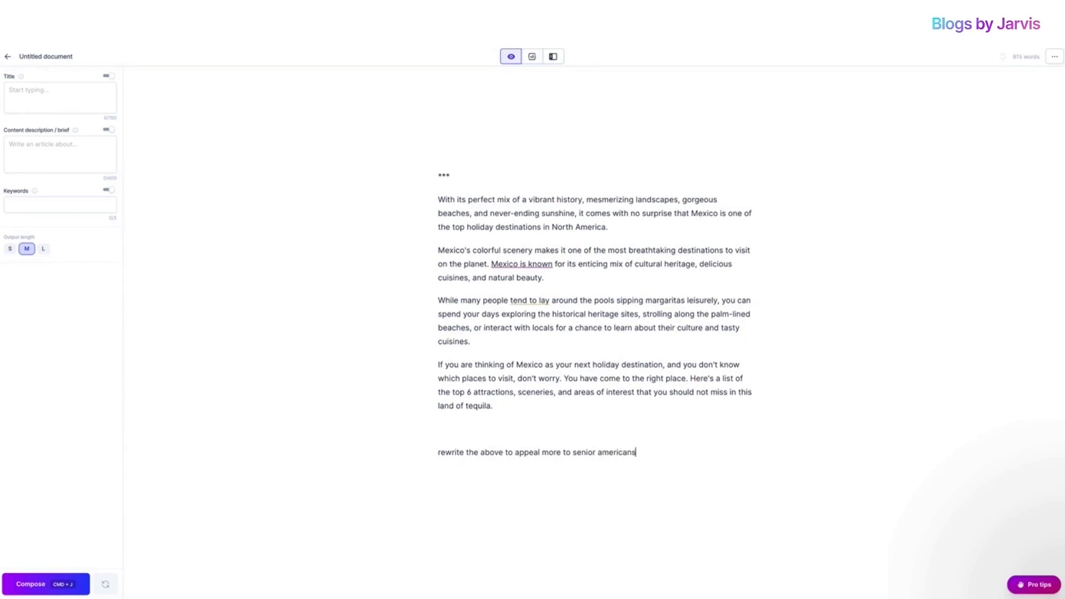
Add "affulent" before "senior" and capitalize "Americans" in the rewrite instruction, leaving the cursor at its end.
click(574, 452)
text(affulent)
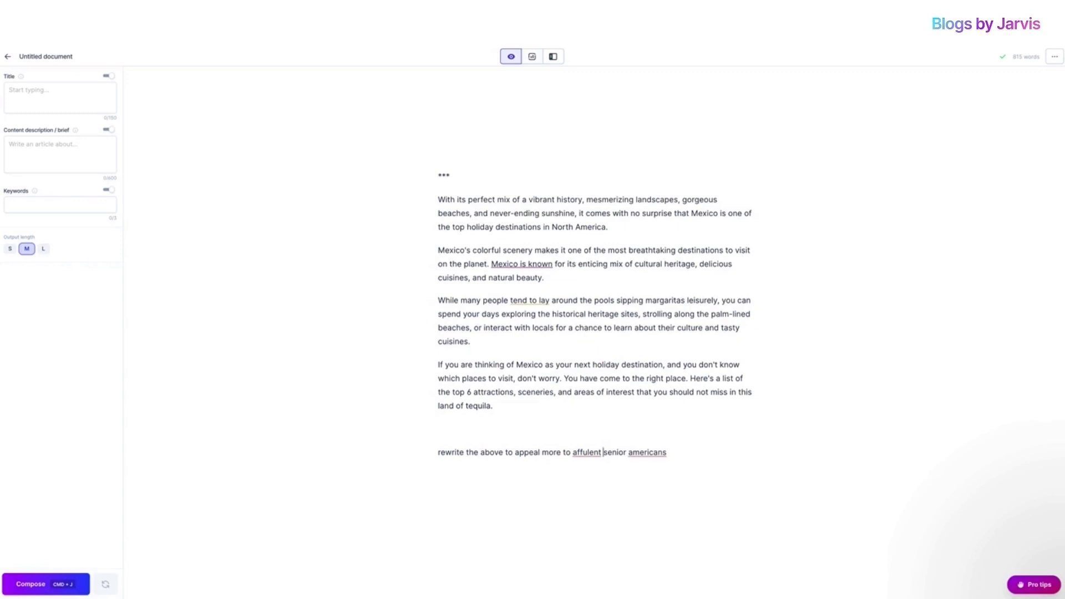
click(631, 452)
key(BackSpace)
text(A)
click(685, 453)
drag(677, 452, 431, 452)
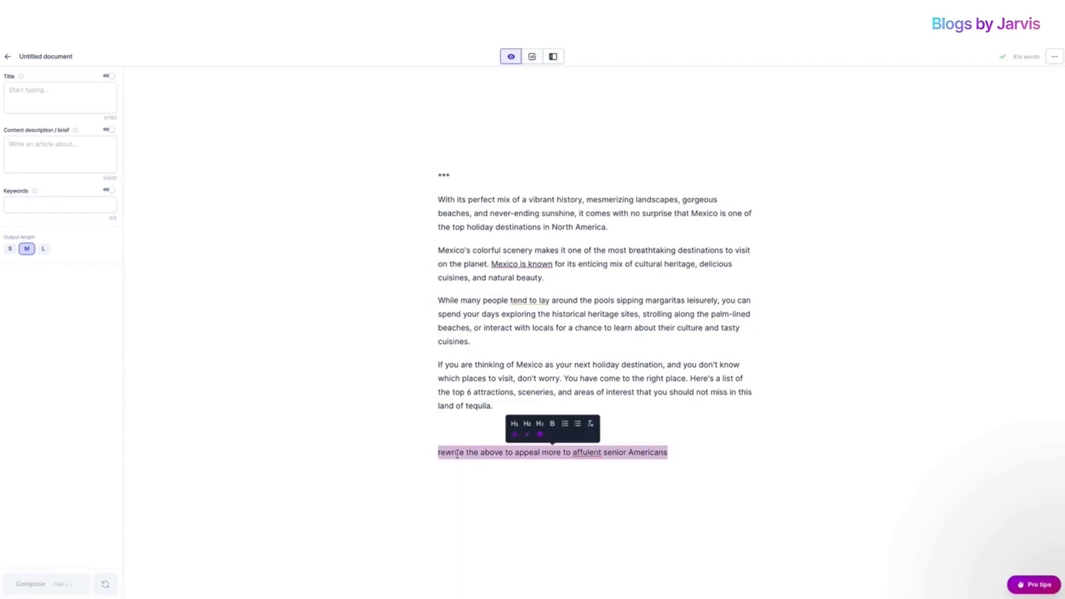
click(677, 452)
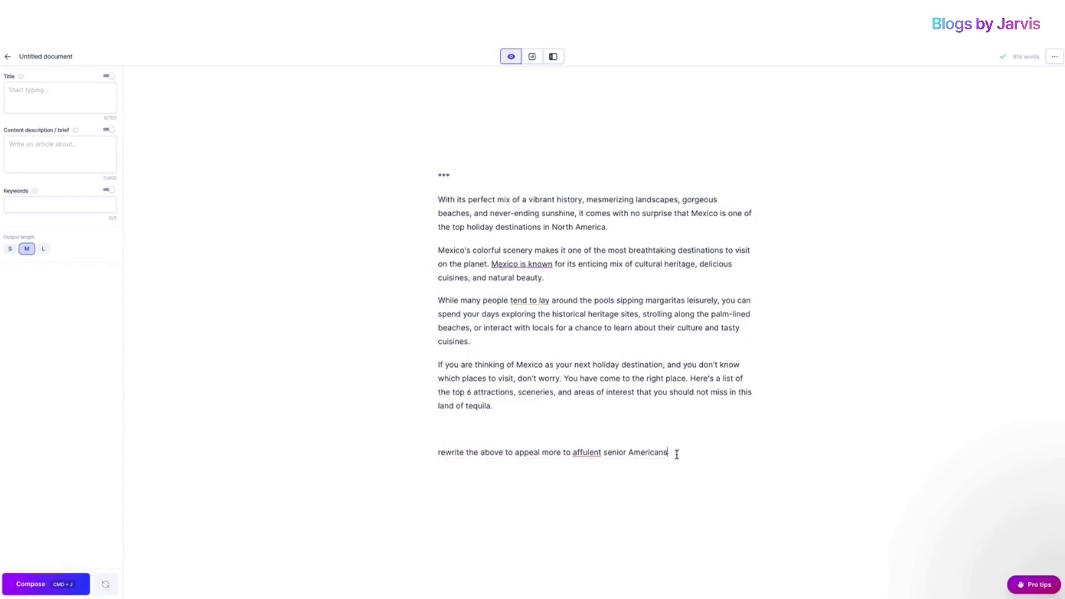
Generate a rewrite of the Mexico intro from the instruction aimed at affluent senior Americans.
key(Return)
click(675, 447)
key(super+j)
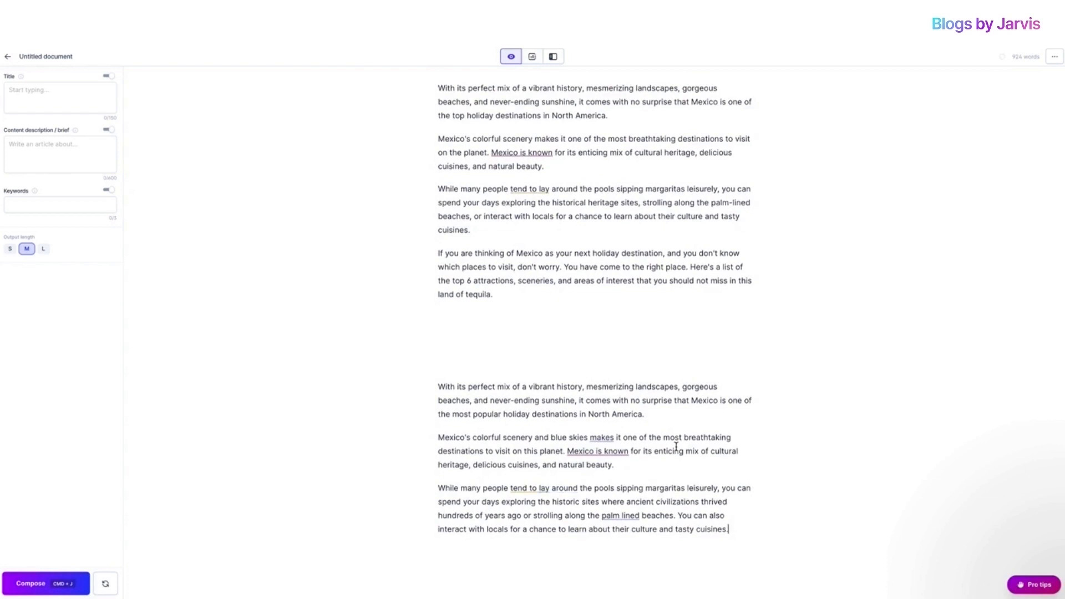
Discard the generated rewrite and restore the rewrite instruction directly below the paragraph ending "land of tequila.".
drag(729, 523, 439, 380)
key(BackSpace)
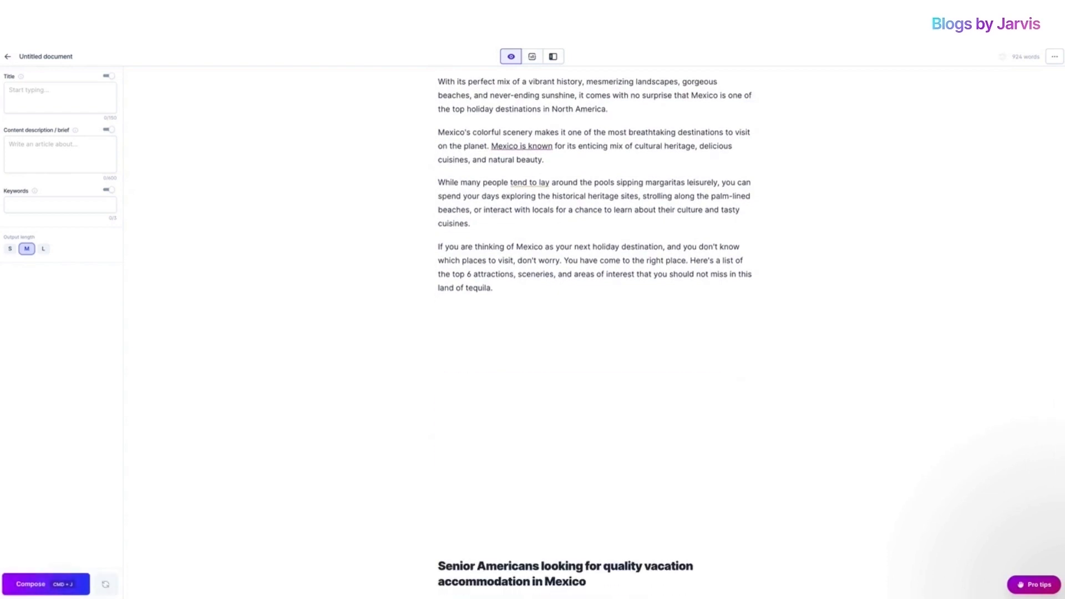
text(rewrite the above to appeal more to affluent senior Americans)
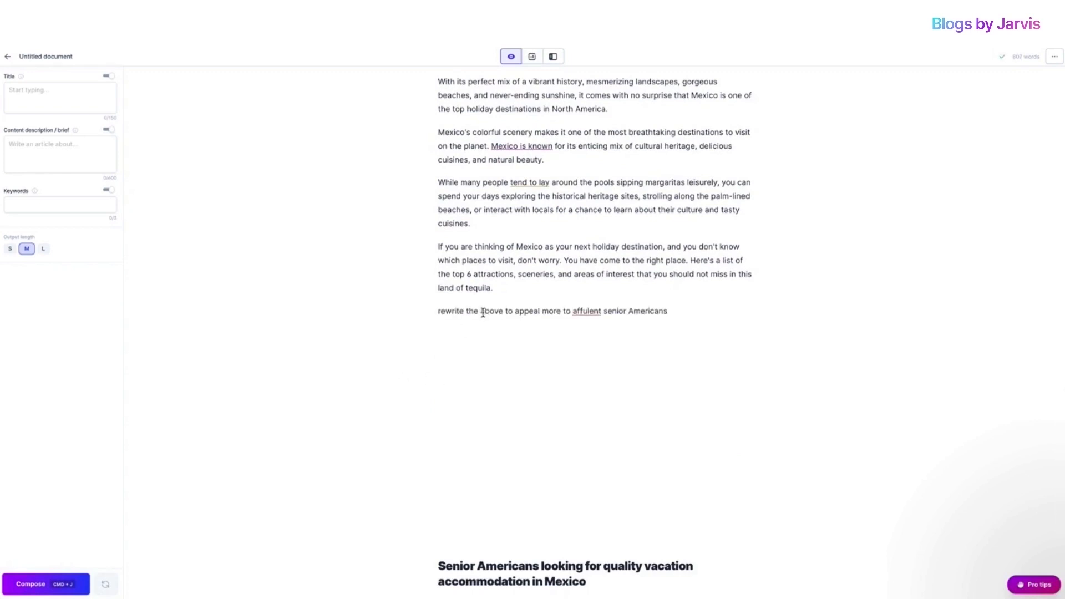
Insert "in an engaing way" after "above" in the rewrite instruction.
click(583, 311)
click(505, 310)
text(in an)
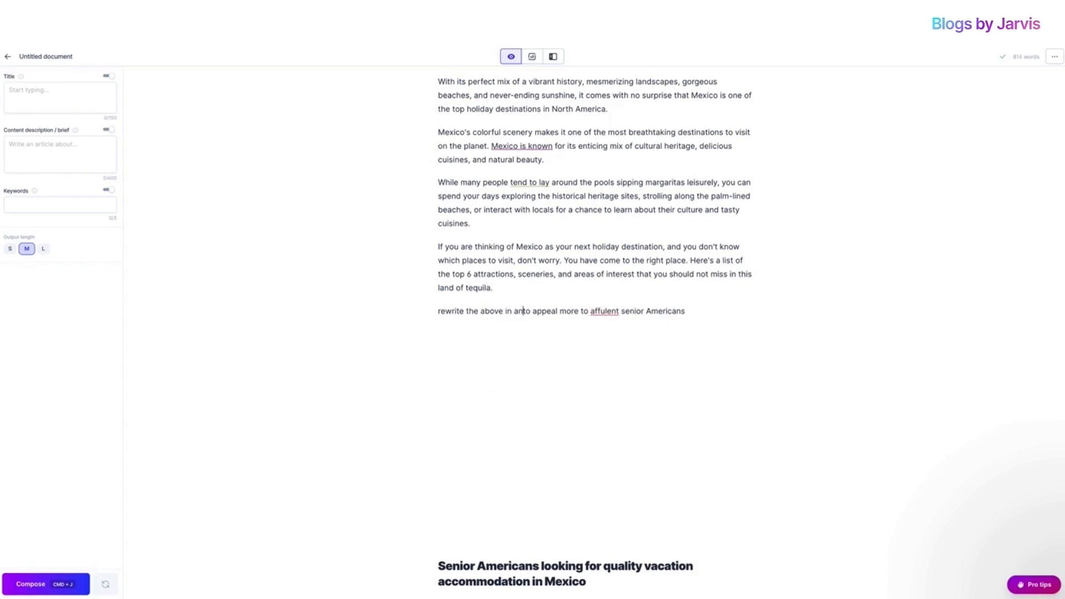
text( enga)
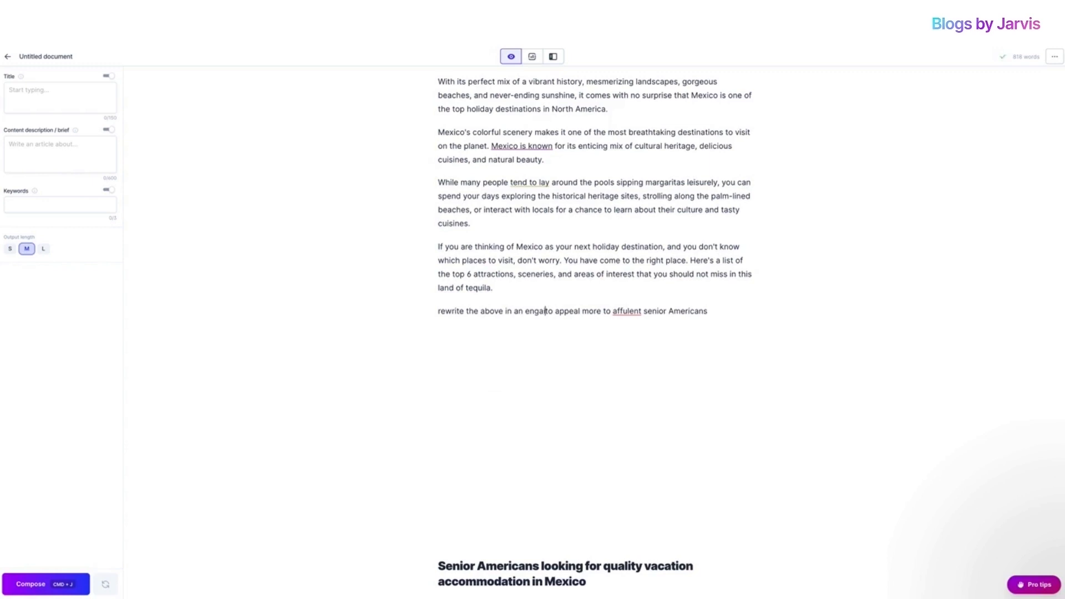
text(ging way)
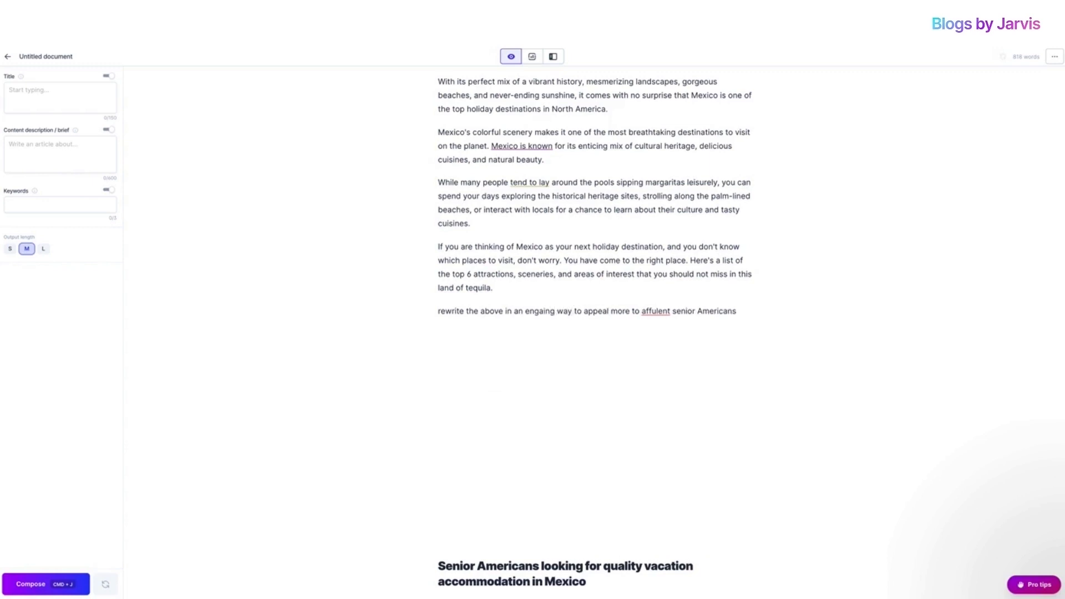
Generate a new intro from the complete revised instruction and have the AI continue the output with more text.
click(743, 311)
drag(742, 312, 432, 312)
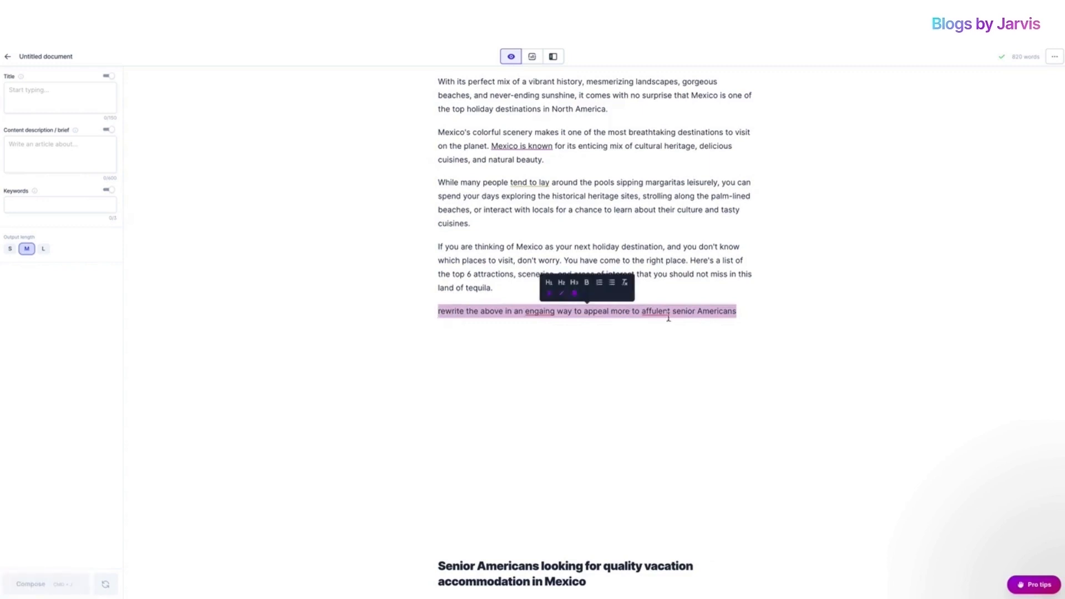
click(738, 311)
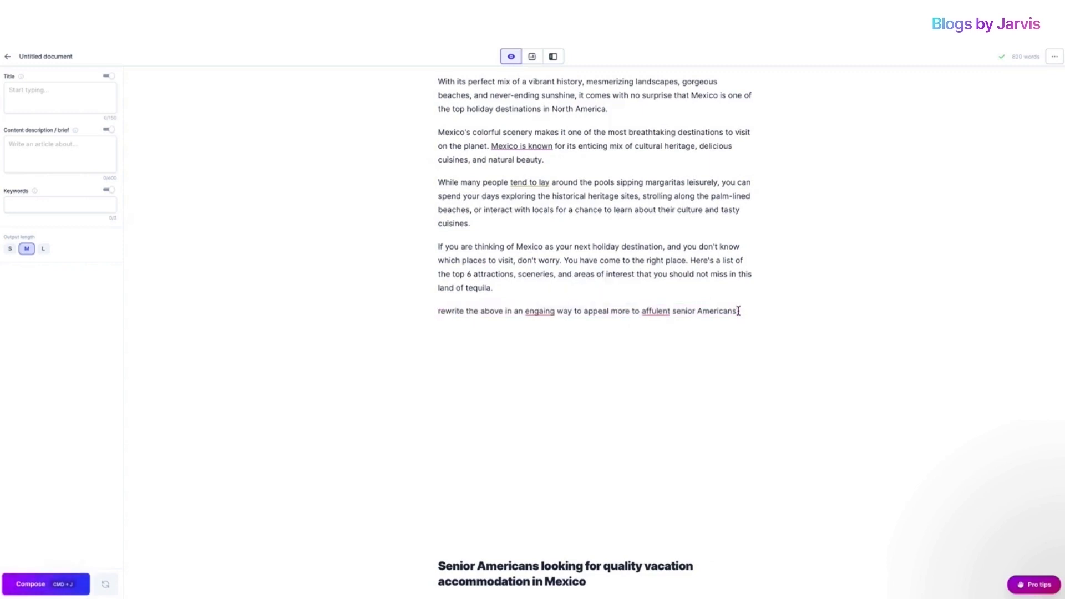
key(super+j)
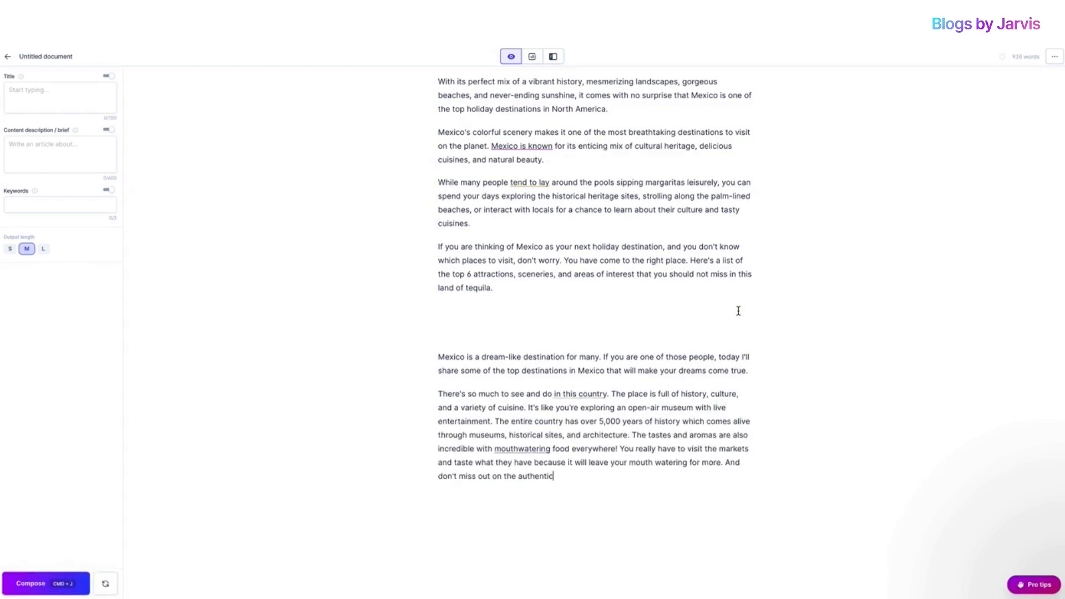
click(36, 581)
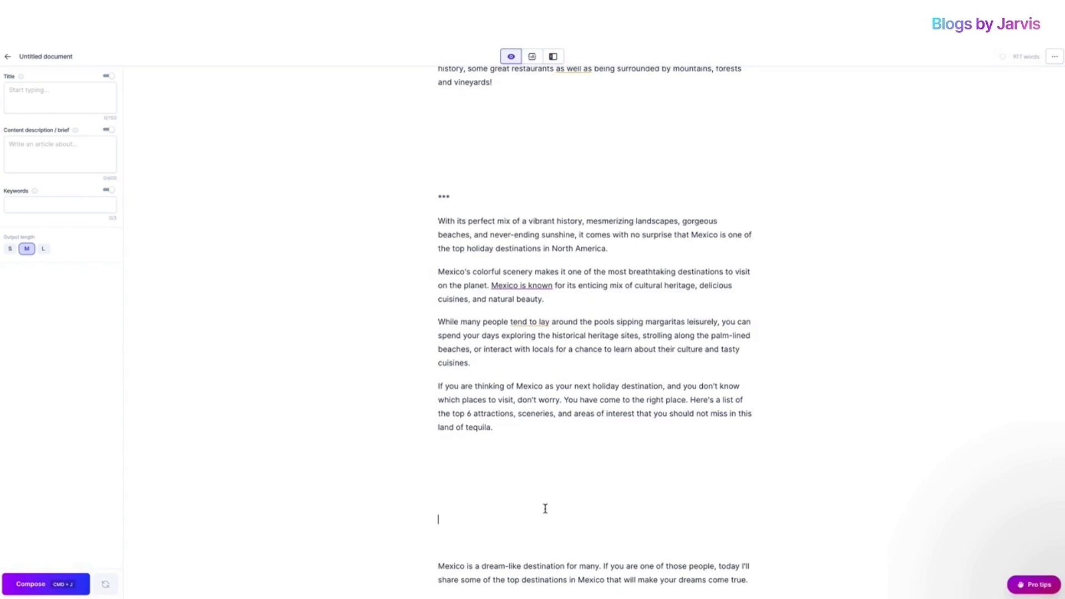
Remove the blank lines between the paragraph ending "some amazing memories." and the one starting "The Mexican Riviera".
scroll(545, 509, down, 4)
scroll(545, 508, down, 1)
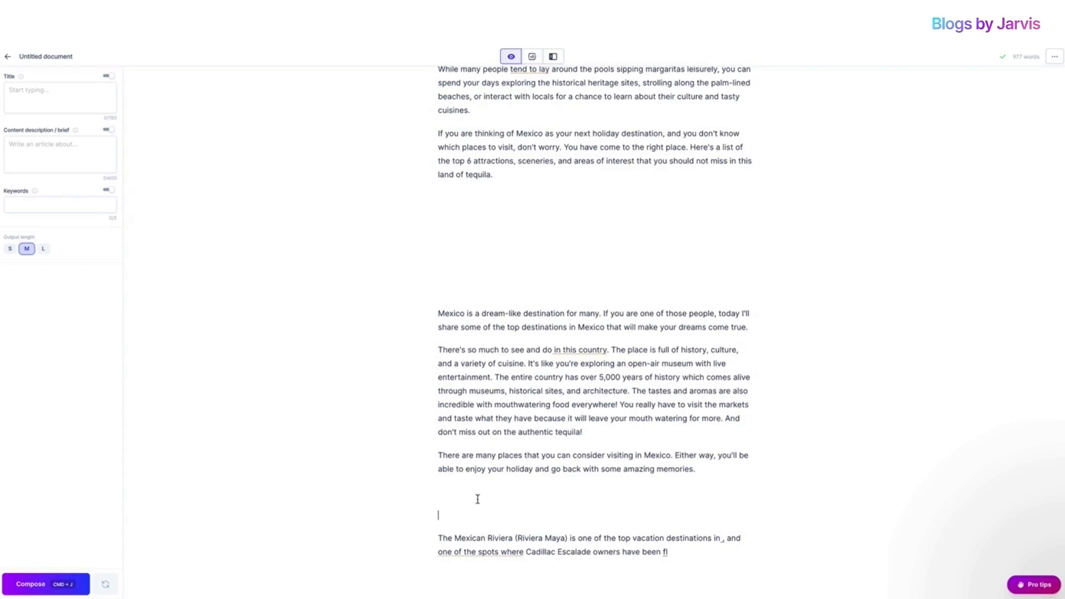
scroll(478, 499, down, 1)
key(BackSpace)
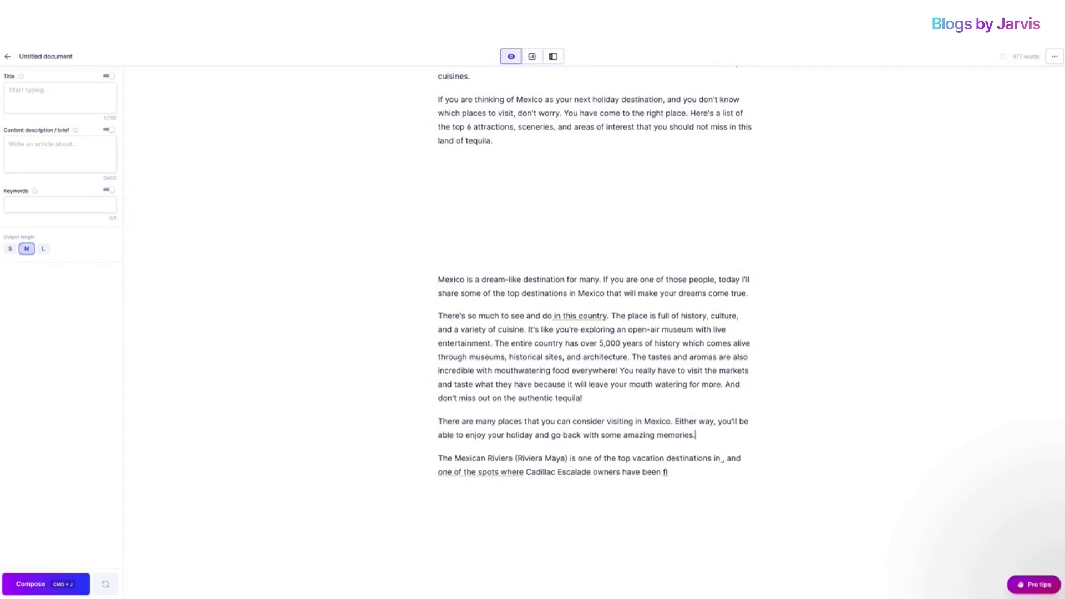